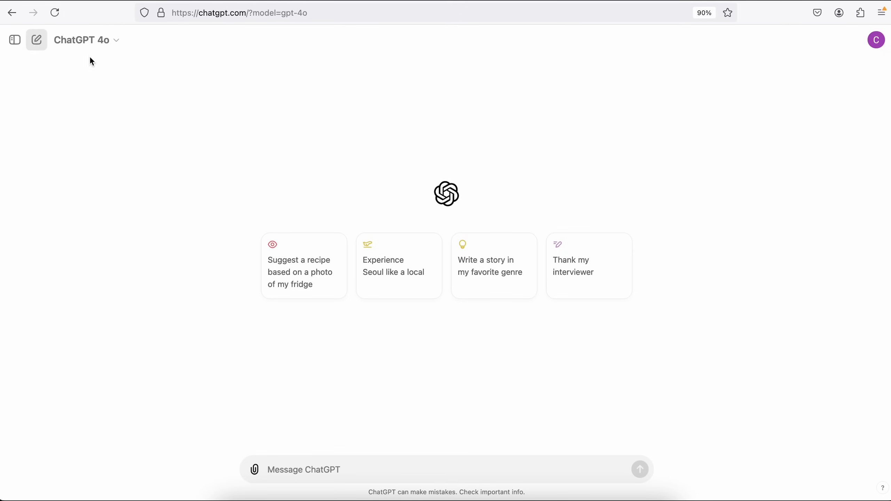
# Step: Switch the model to GPT-4o with canvas and request an article on "How AI will replace software engineers?"
pyautogui.click(102, 52)
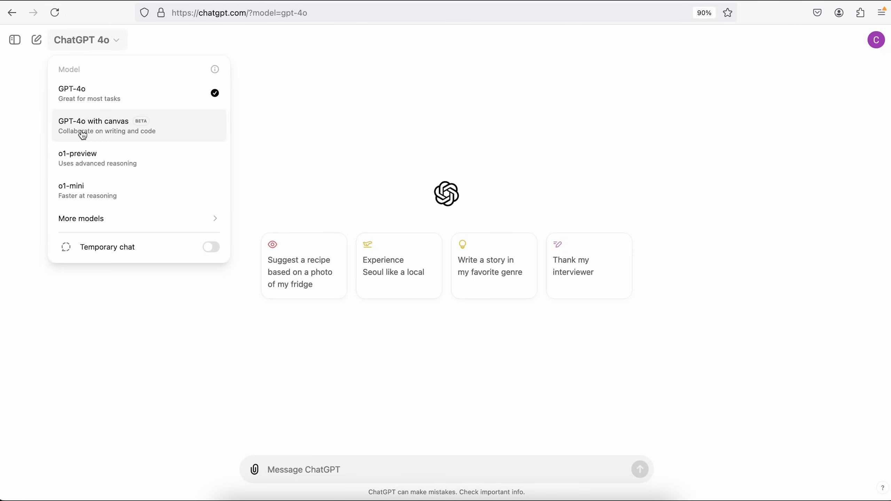
pyautogui.click(151, 127)
pyautogui.write('Write an article on')
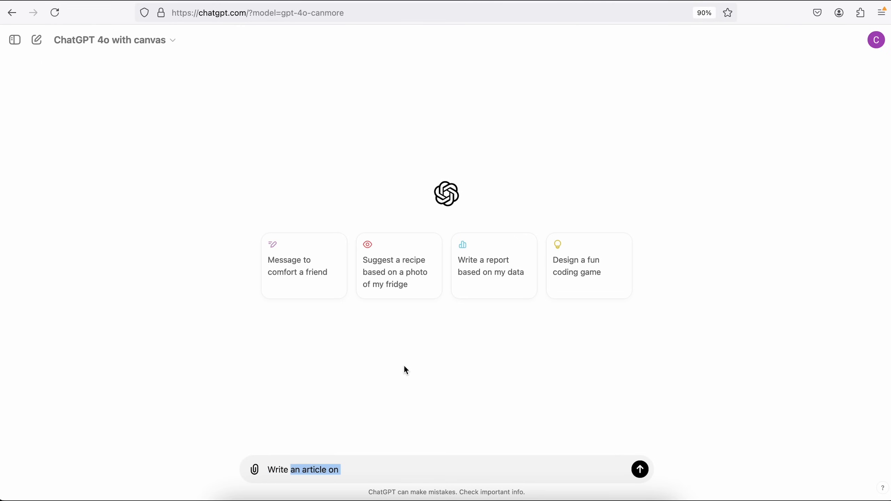
pyautogui.write(' "How AI will replace software engineers?"')
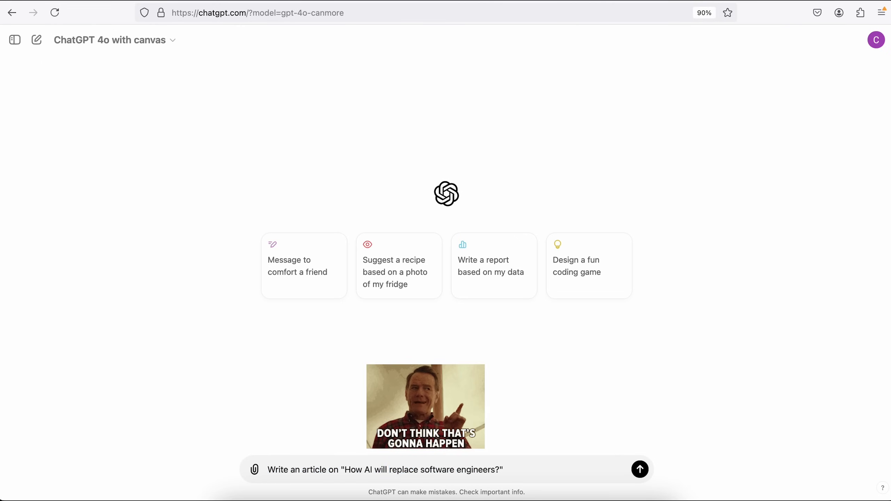
pyautogui.press('Return')
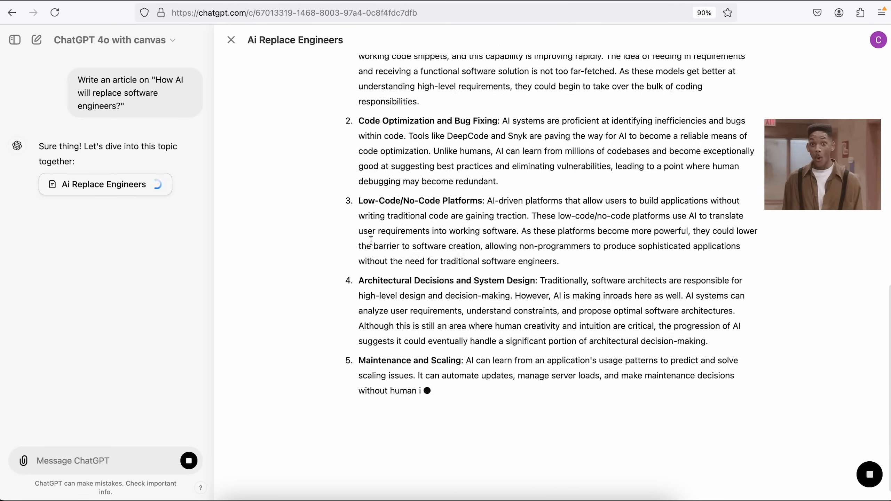
# Step: Format the article's title line as Heading 1
pyautogui.scroll(3, 274, 214)
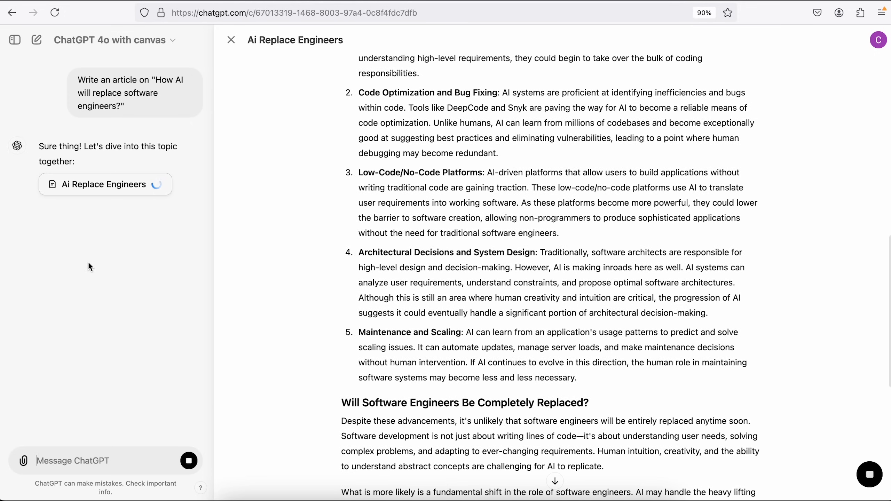
pyautogui.scroll(10, 336, 237)
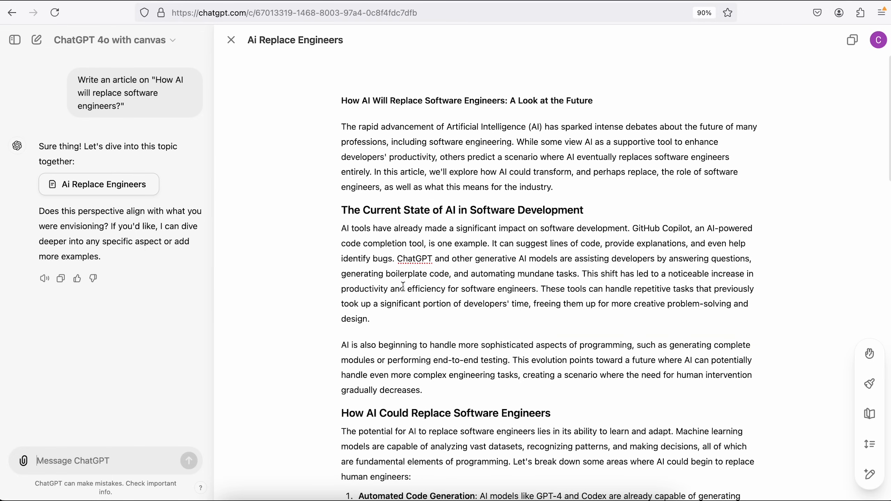
pyautogui.scroll(-2, 747, 286)
pyautogui.scroll(2, 667, 289)
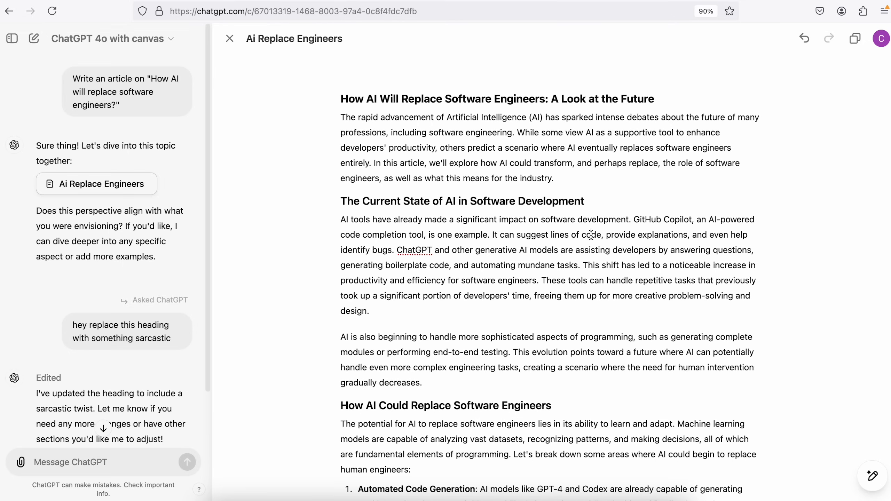
pyautogui.scroll(-1, 515, 321)
pyautogui.scroll(1, 561, 308)
pyautogui.moveTo(656, 96); pyautogui.dragTo(335, 98)
pyautogui.keyDown('shift'); pyautogui.click(647, 99); pyautogui.keyUp('shift')
pyautogui.click(463, 79)
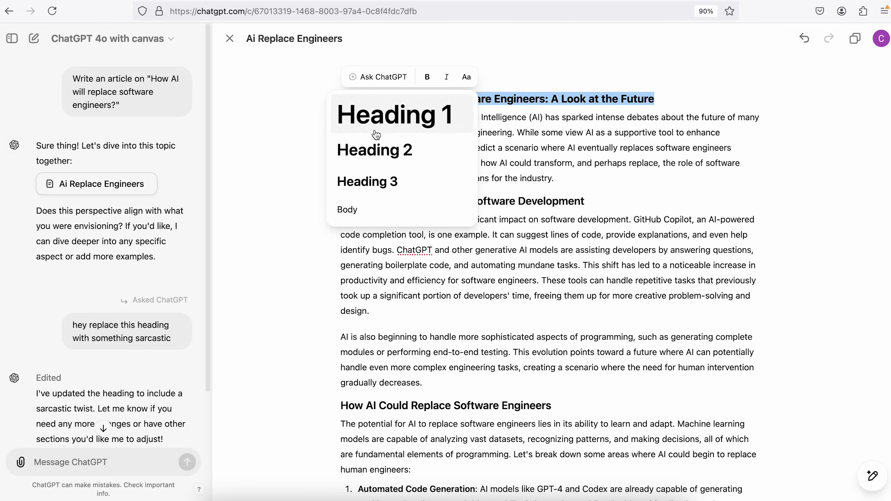
pyautogui.click(387, 123)
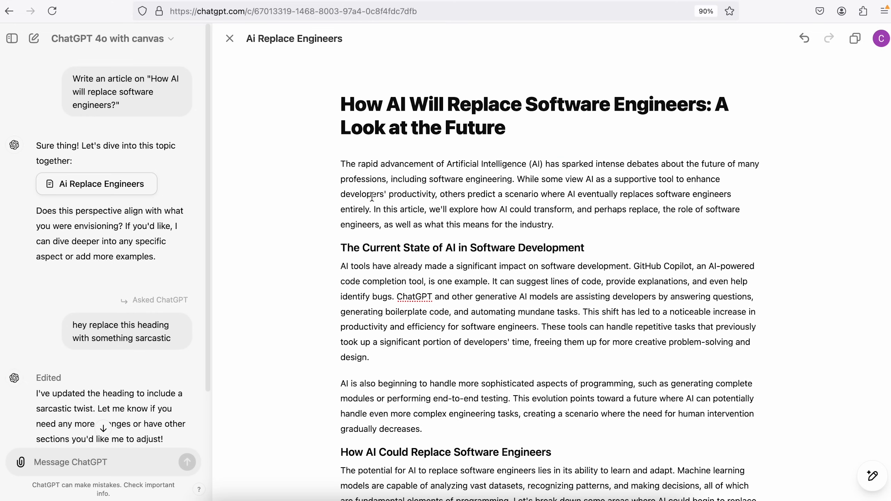
# Step: Make "Artificial Intelligence" bold and "transform" italic in the article's opening paragraph
pyautogui.moveTo(341, 169); pyautogui.dragTo(399, 178)
pyautogui.click(430, 178)
pyautogui.moveTo(448, 166); pyautogui.dragTo(528, 165)
pyautogui.click(477, 183)
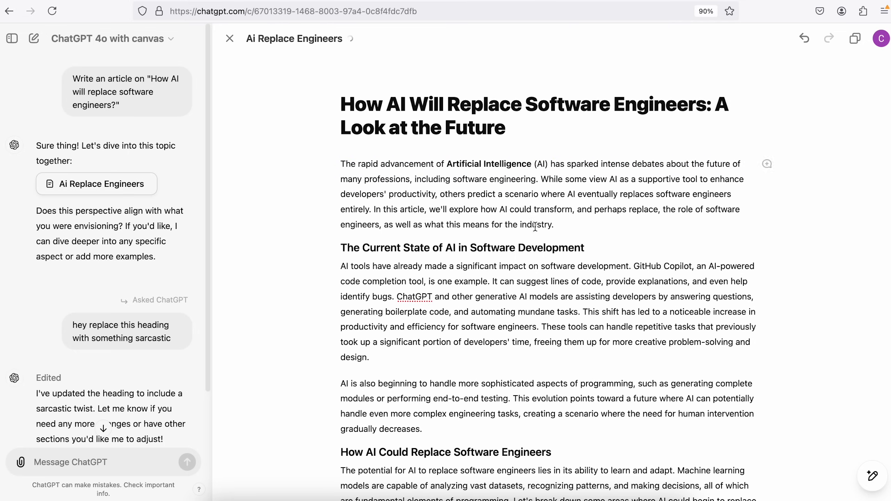
pyautogui.moveTo(534, 209); pyautogui.dragTo(573, 209)
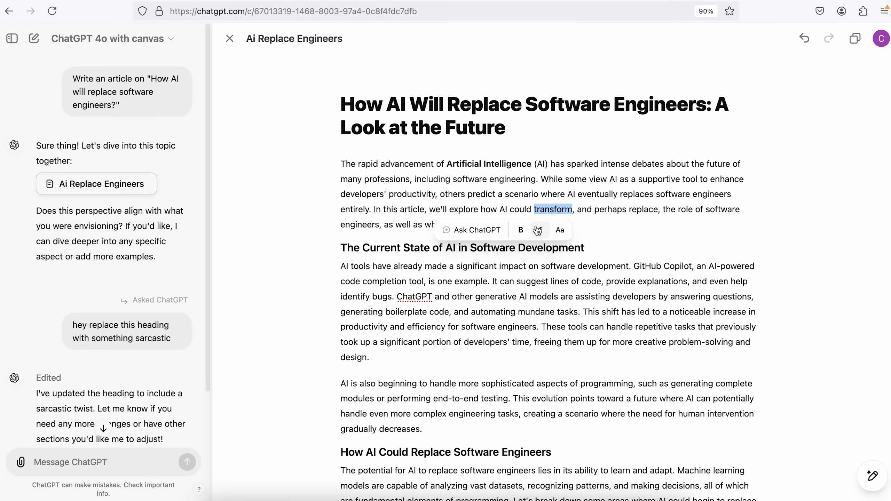
pyautogui.click(538, 231)
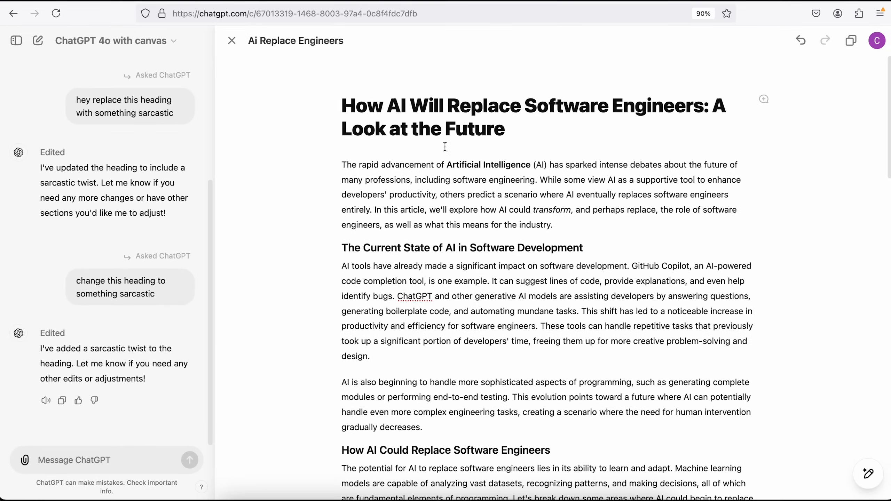
# Step: Ask ChatGPT on the selected title to "change this heading to something sarcastic"
pyautogui.scroll(-10, 428, 320)
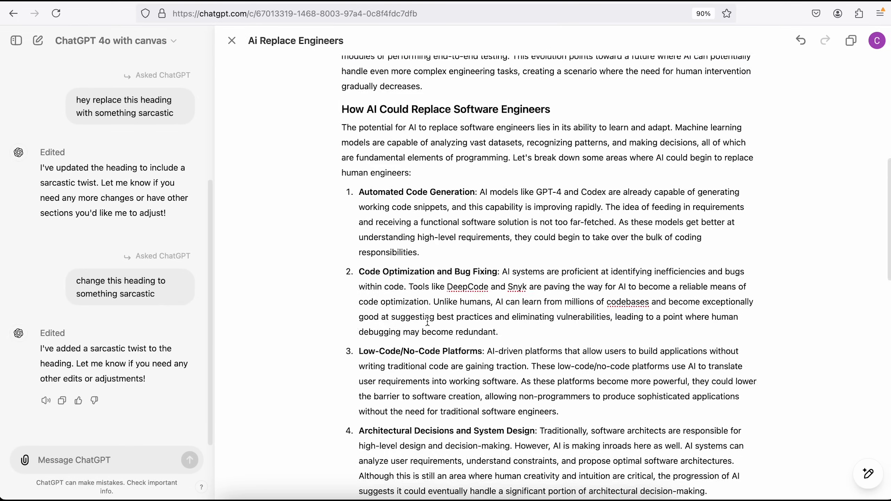
pyautogui.scroll(10, 427, 320)
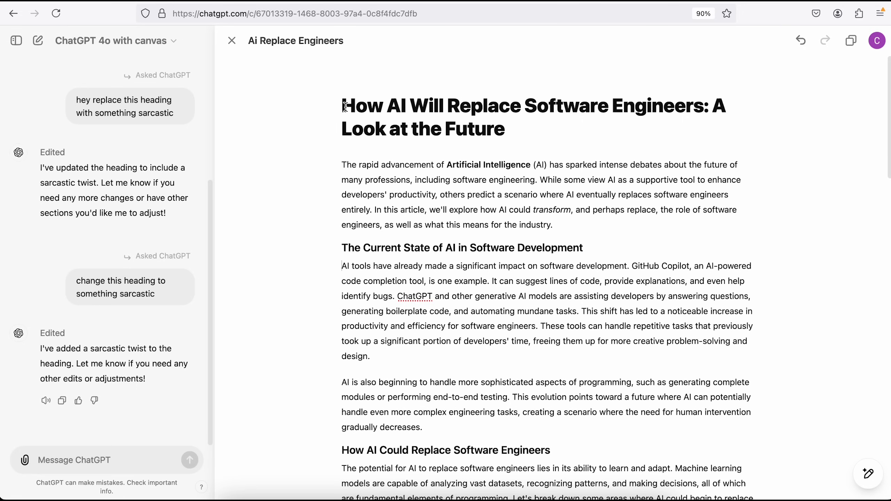
pyautogui.moveTo(345, 106); pyautogui.dragTo(504, 129)
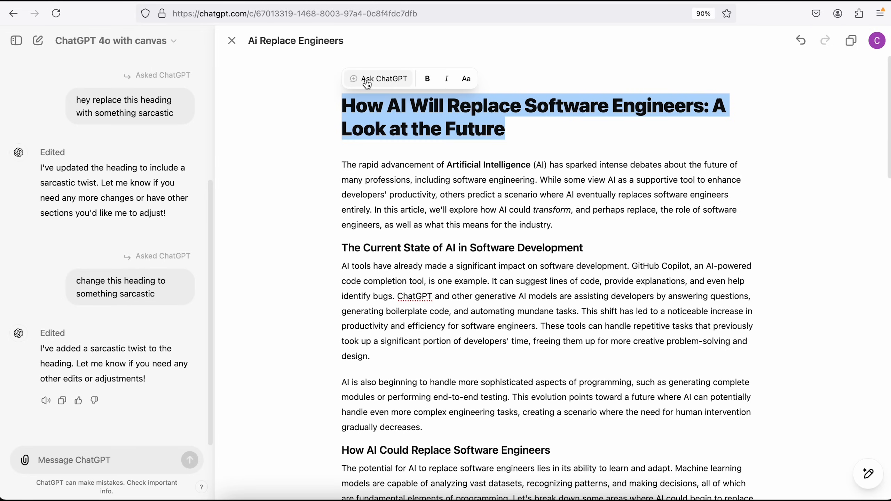
pyautogui.click(366, 81)
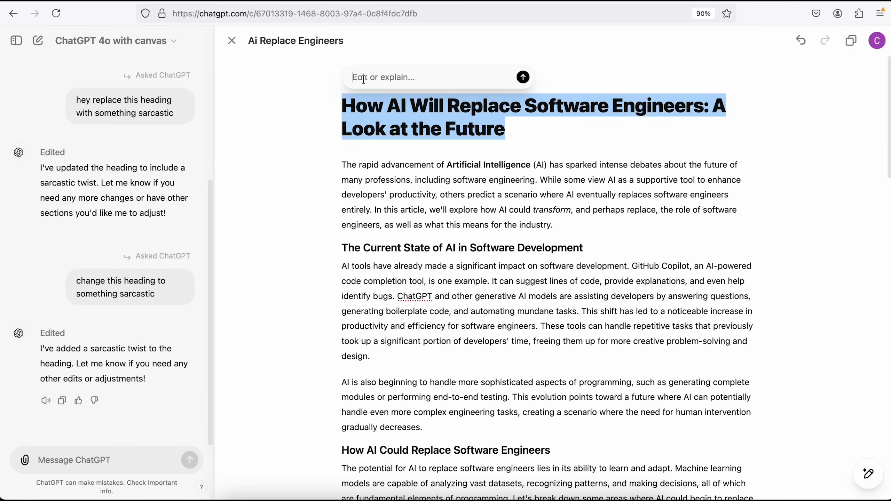
pyautogui.write('change this heading to something sarcastic')
pyautogui.press('Return')
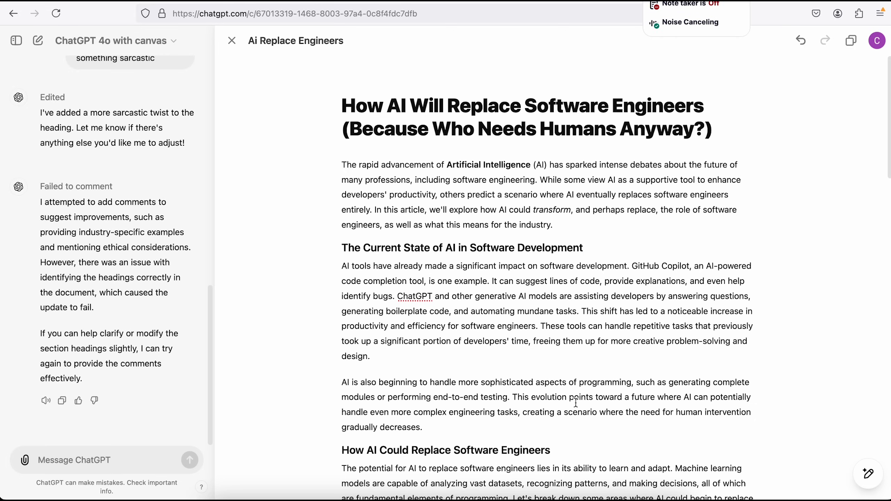
# Step: Request suggested edits for the whole article
pyautogui.scroll(-2, 532, 314)
pyautogui.scroll(-15, 532, 313)
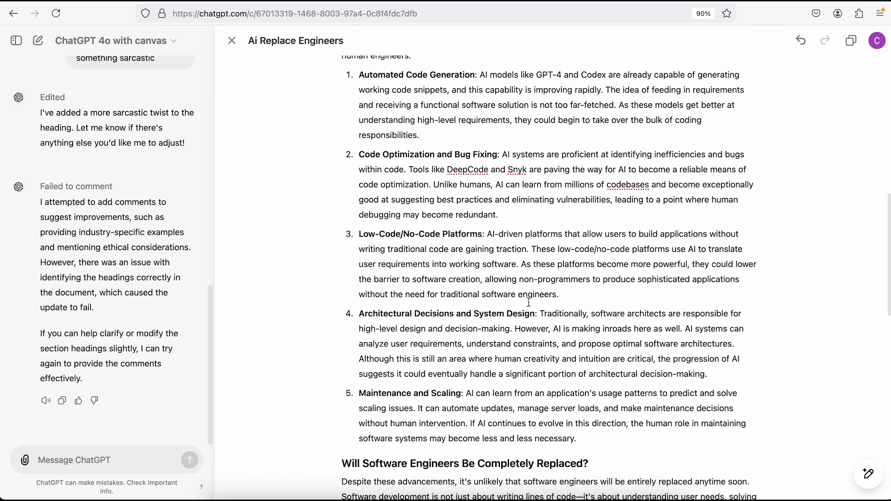
pyautogui.scroll(13, 528, 301)
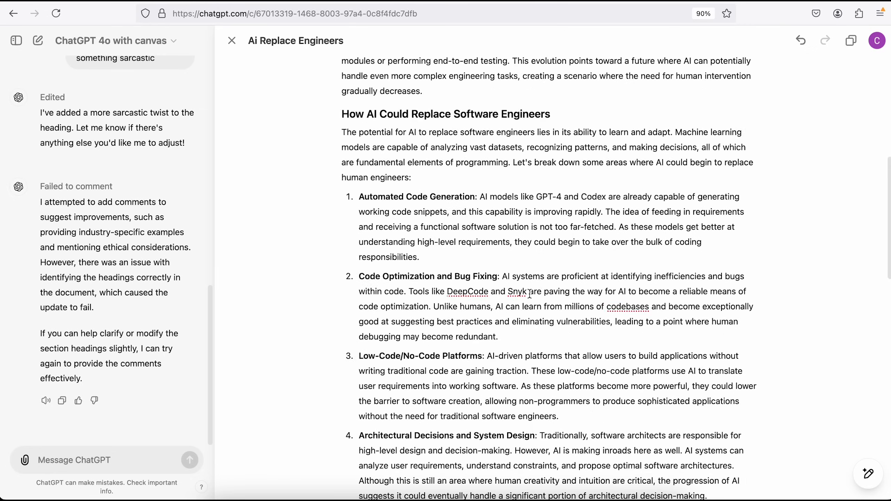
pyautogui.moveTo(868, 477)
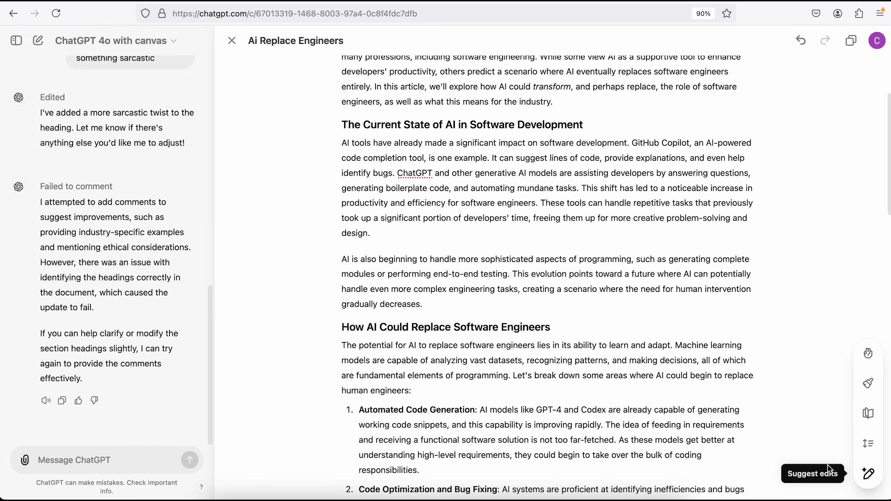
pyautogui.click(871, 478)
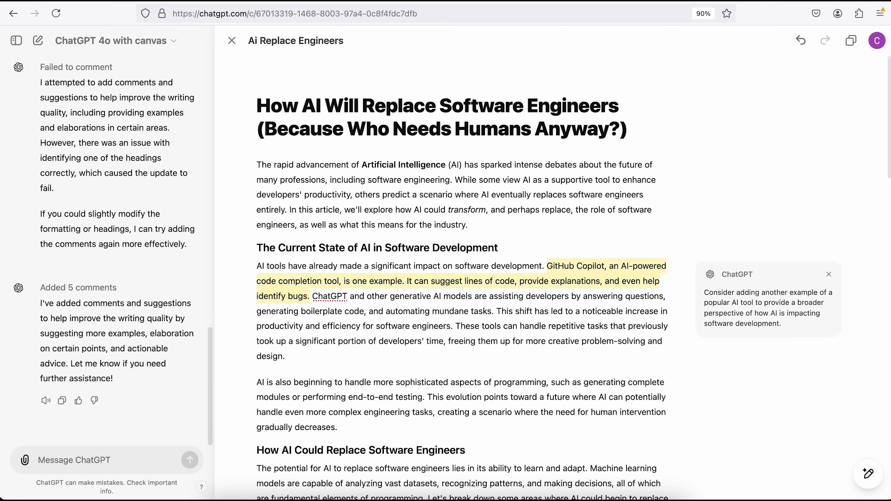
# Step: Apply the suggestions to add another popular AI tool example and to mention AI's limitations in code optimization
pyautogui.moveTo(726, 294)
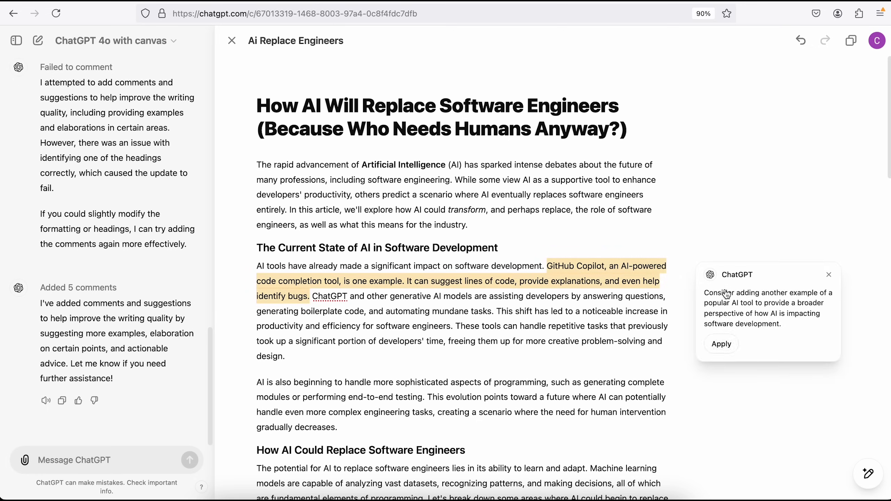
pyautogui.scroll(-15, 804, 323)
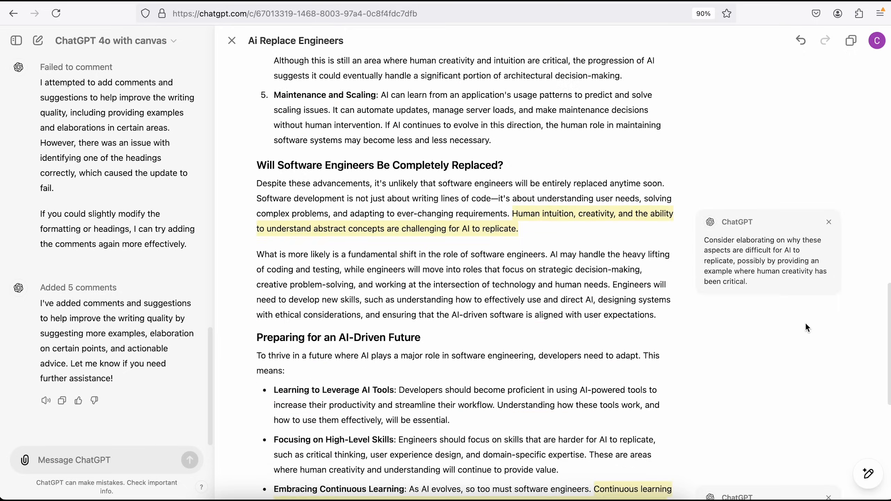
pyautogui.scroll(-10, 805, 323)
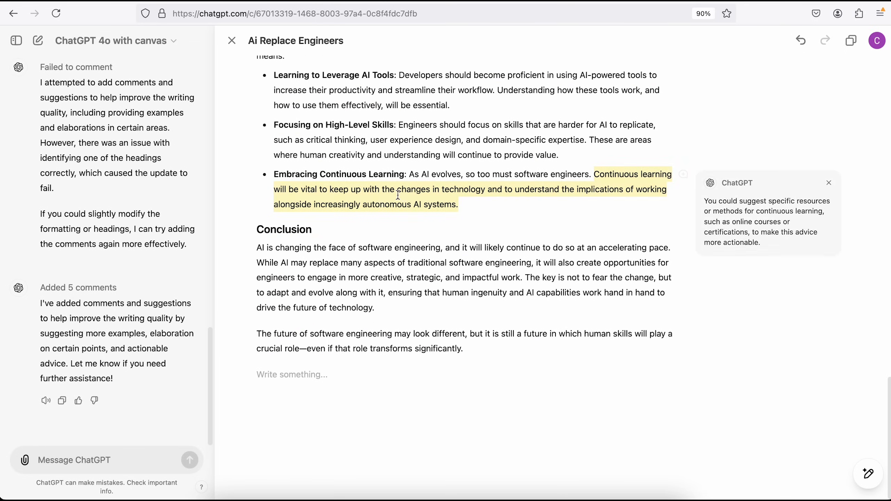
pyautogui.scroll(20, 398, 194)
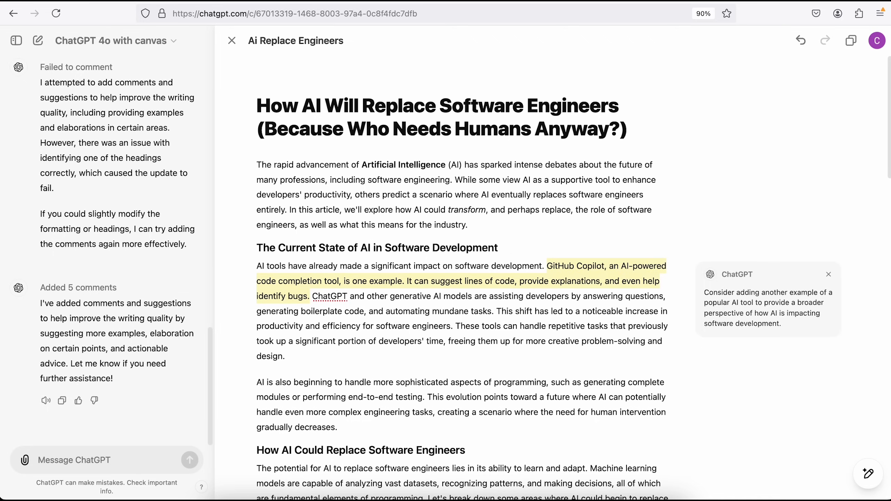
pyautogui.moveTo(762, 342)
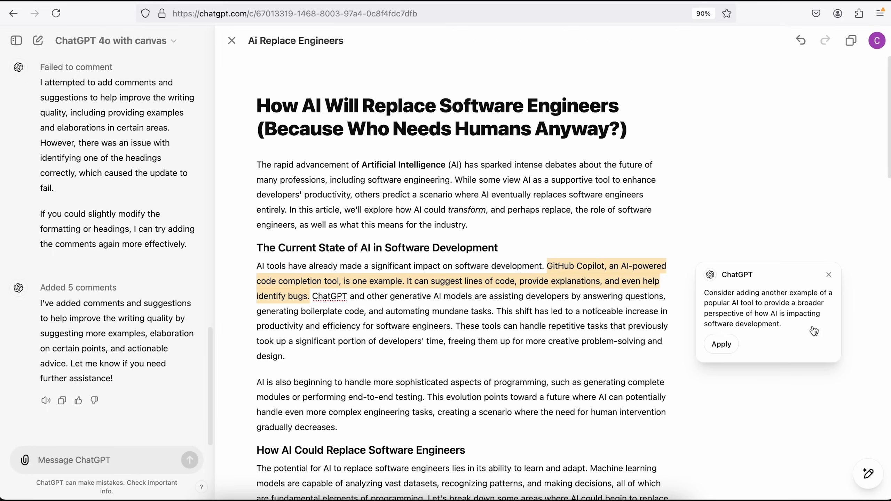
pyautogui.click(722, 345)
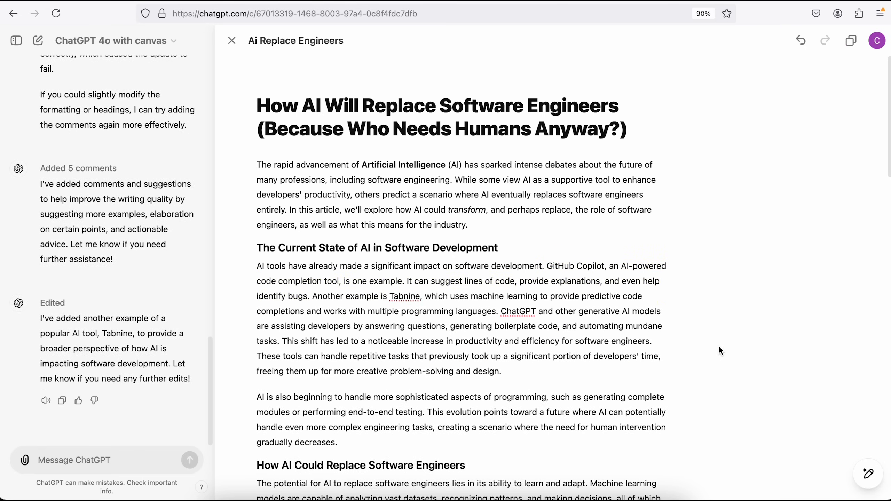
pyautogui.scroll(-8, 718, 346)
pyautogui.scroll(-6, 556, 362)
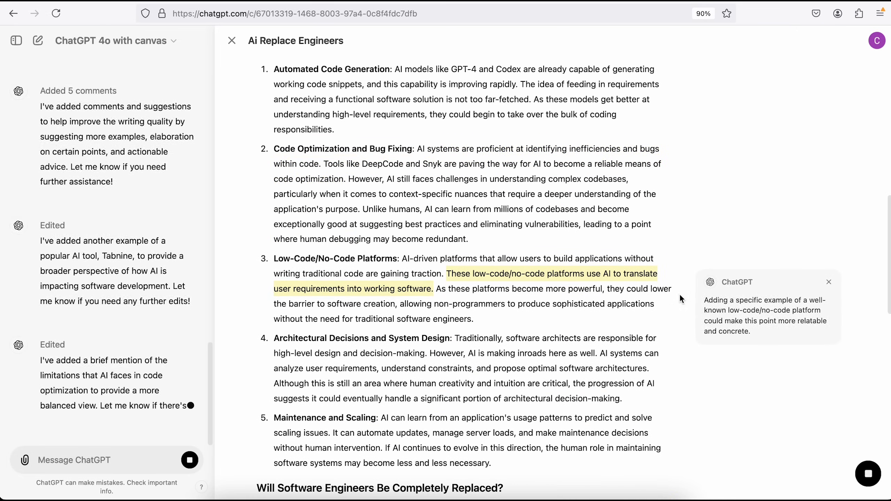
# Step: Adjust the article's length to Shortest and submit the change
pyautogui.moveTo(872, 478)
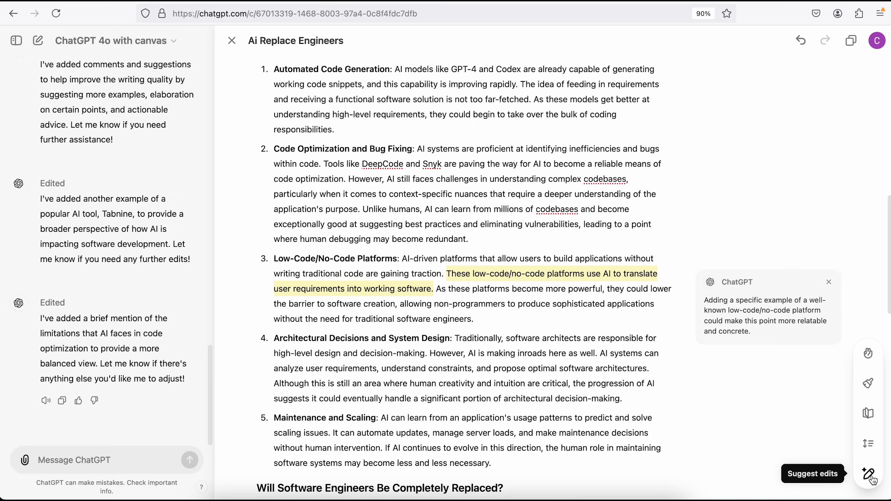
pyautogui.click(867, 447)
pyautogui.moveTo(868, 407); pyautogui.dragTo(876, 479)
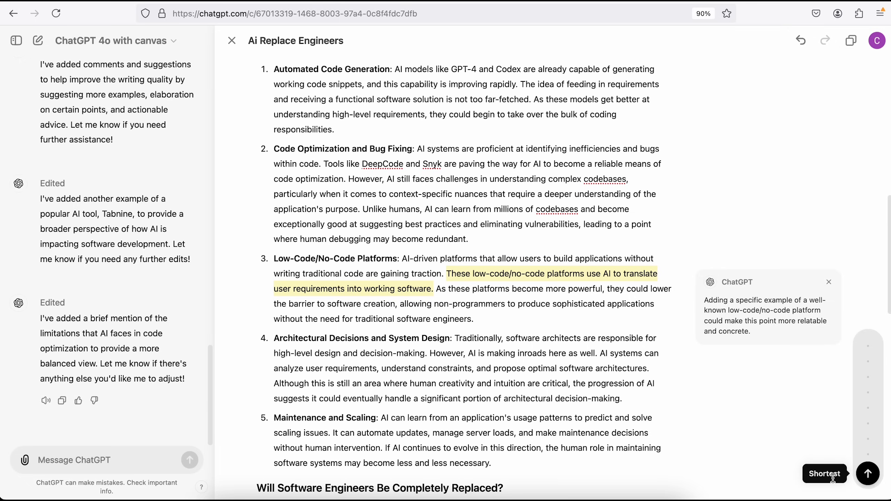
pyautogui.click(866, 474)
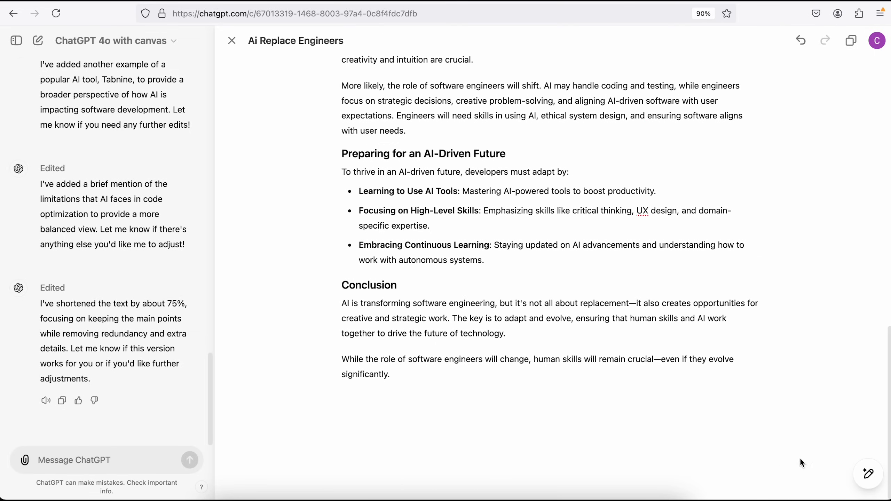
# Step: Preview a longer-than-current setting in the article's length adjustment
pyautogui.moveTo(872, 467)
pyautogui.click(870, 453)
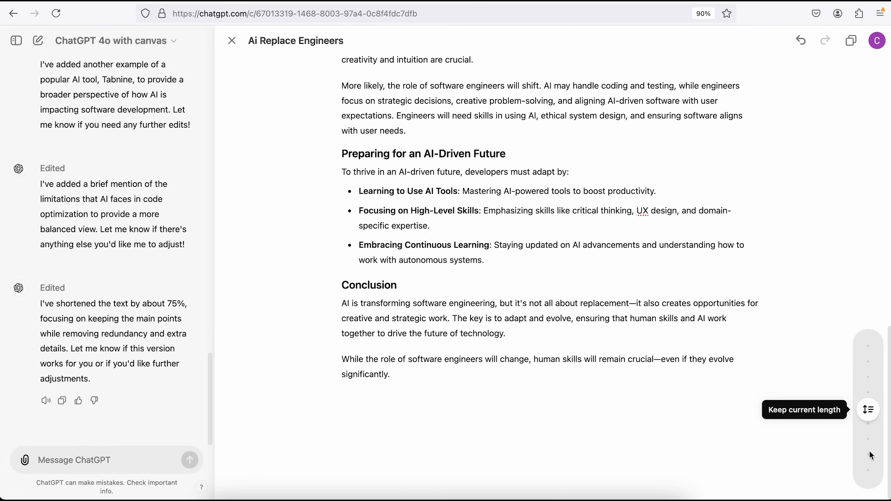
pyautogui.moveTo(868, 390); pyautogui.dragTo(867, 379)
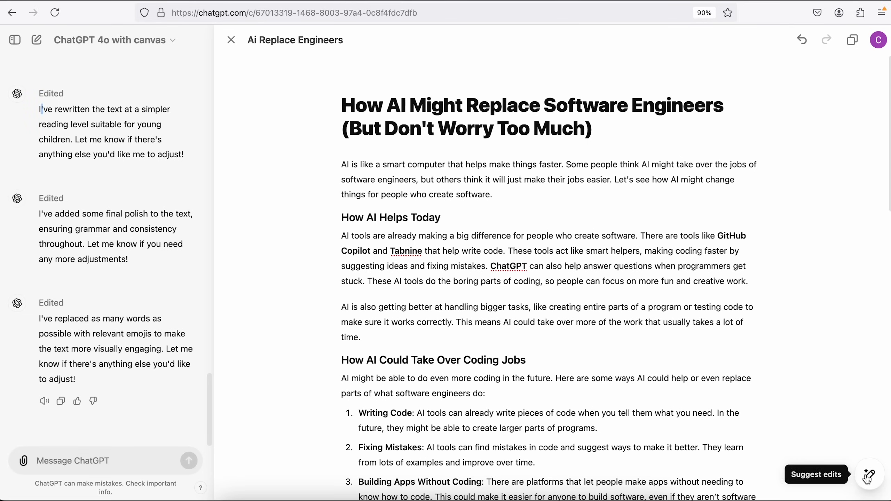
# Step: Change the article's reading level to Graduate School and submit the adjustment
pyautogui.moveTo(870, 474)
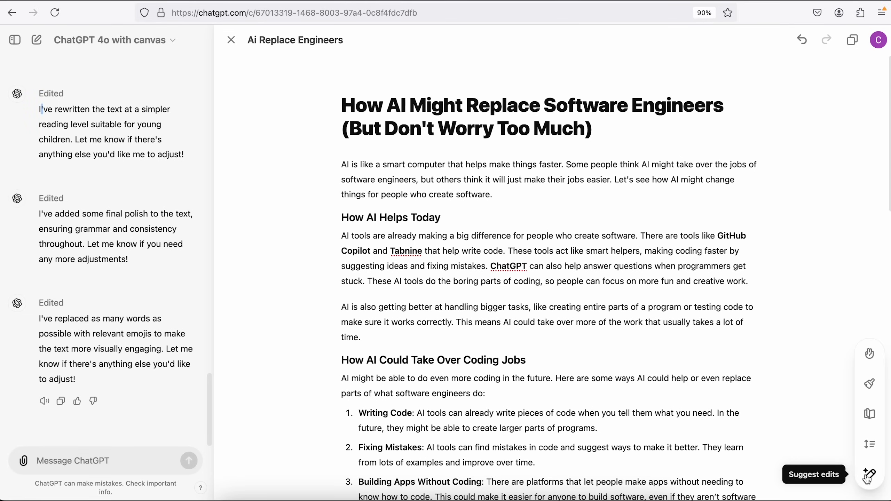
pyautogui.click(871, 414)
pyautogui.moveTo(873, 414); pyautogui.dragTo(875, 350)
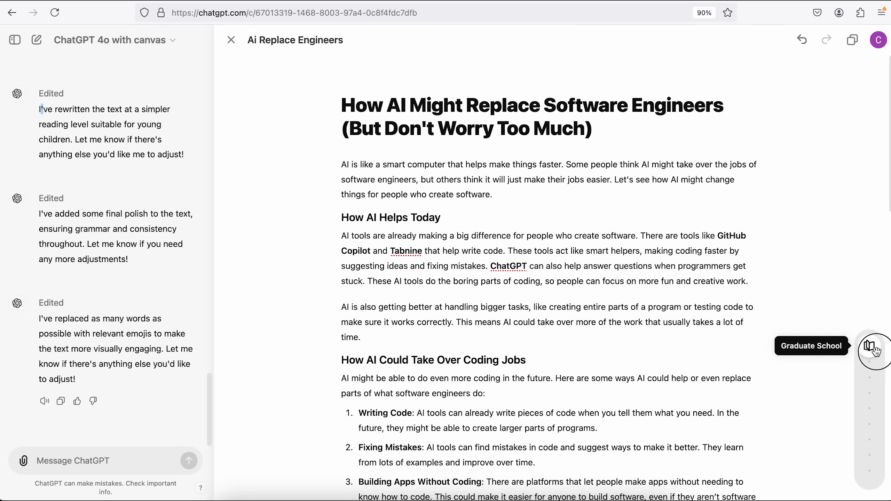
pyautogui.click(873, 348)
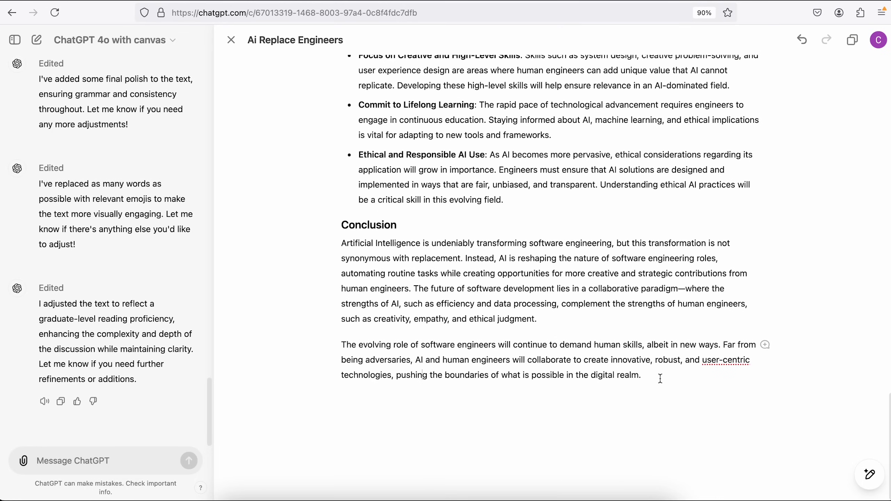
# Step: Look over the rewritten article and apply a final polish to the whole text
pyautogui.scroll(10, 465, 348)
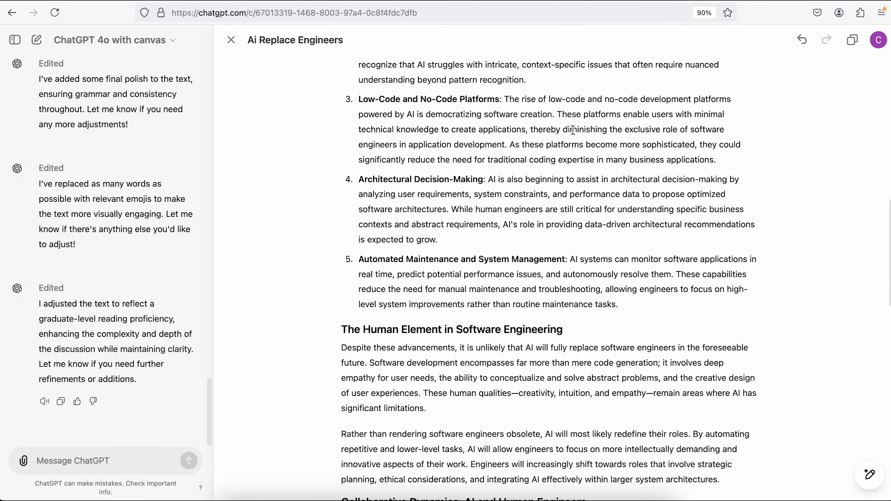
pyautogui.scroll(4, 563, 289)
pyautogui.moveTo(870, 474)
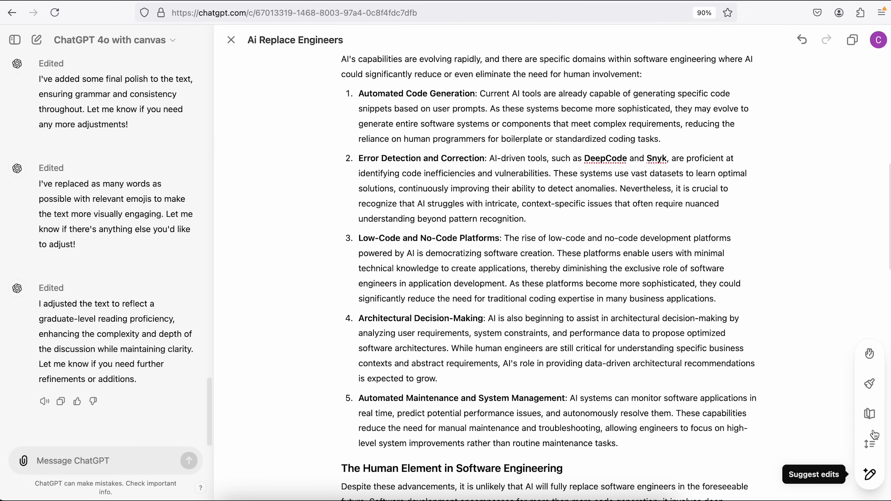
pyautogui.click(872, 386)
pyautogui.click(872, 386)
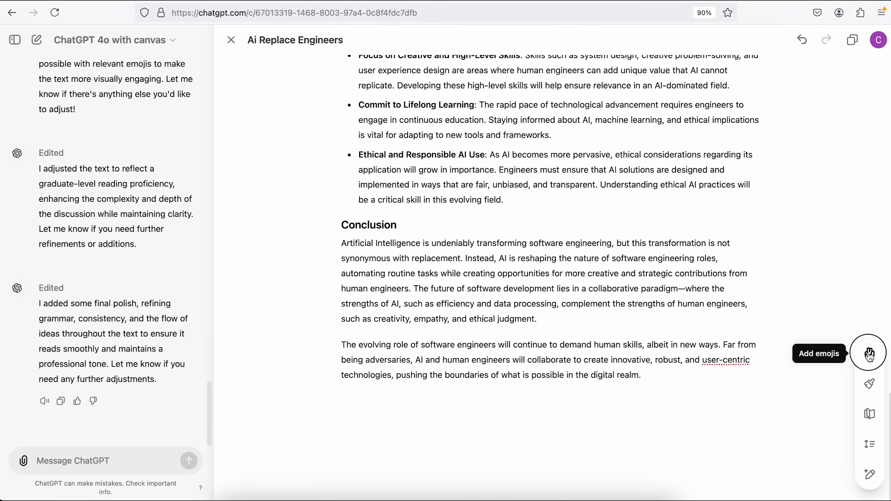
# Step: Add emojis throughout the article, and restore the previous version without them
pyautogui.click(869, 355)
pyautogui.click(870, 354)
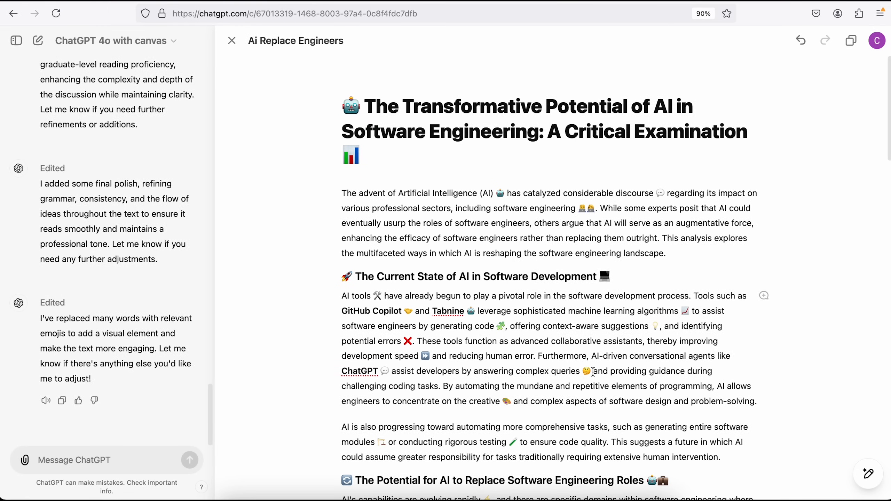
pyautogui.click(800, 41)
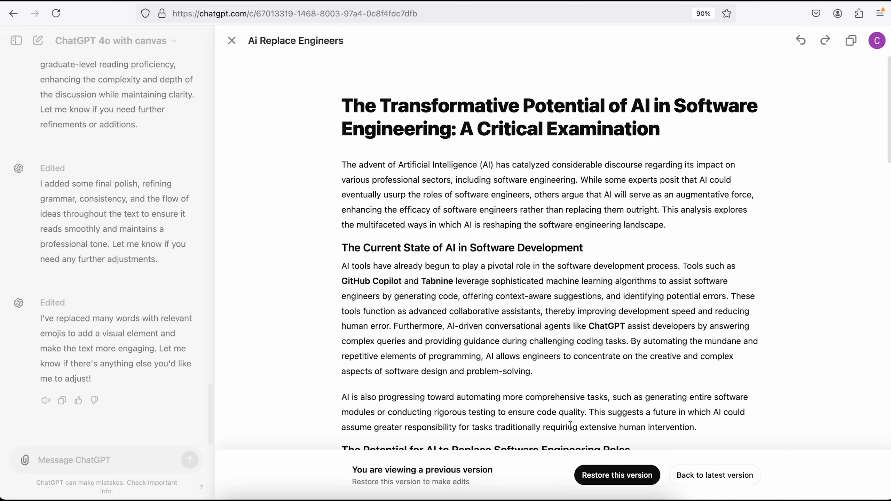
pyautogui.click(592, 476)
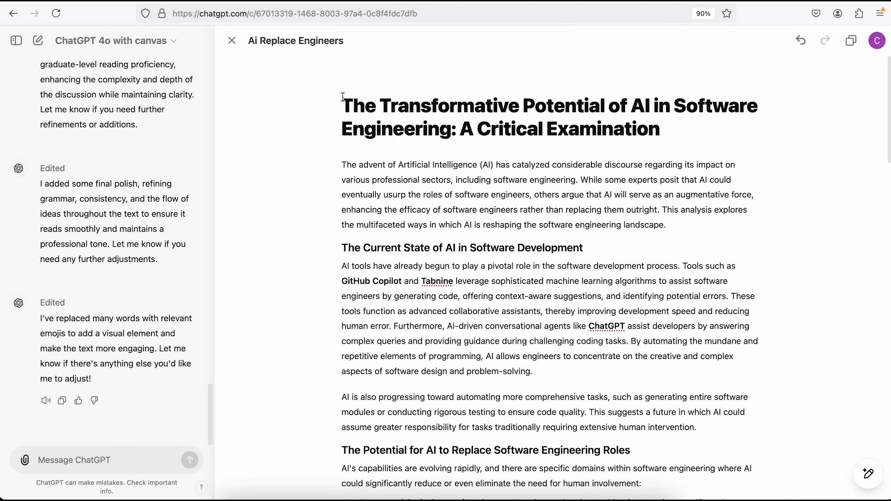
# Step: Close the article canvas and, with test.csv attached, request a TypeScript Express endpoint that validates required date and name columns and uploads the CSV to S3
pyautogui.click(232, 40)
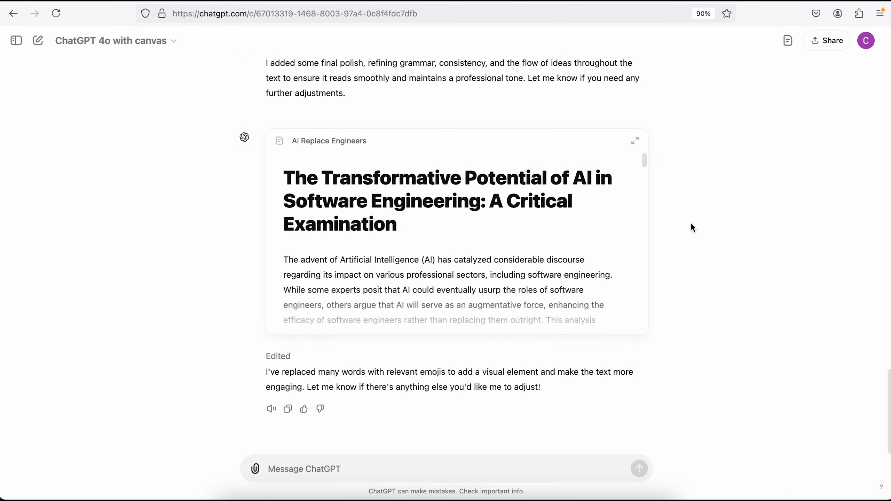
pyautogui.scroll(10, 690, 224)
pyautogui.scroll(7, 690, 224)
pyautogui.scroll(-15, 690, 225)
pyautogui.write('I want to create an express endpoint where i can upload a csv file , i want to use typescript, and i want you to first validate the file and look if csv has all the required columns i have attached an example csv file that has all the columns. date and name are required rest may or may or may not exist. if the file passes the validation i want you to upload it to s3. use best practices.')
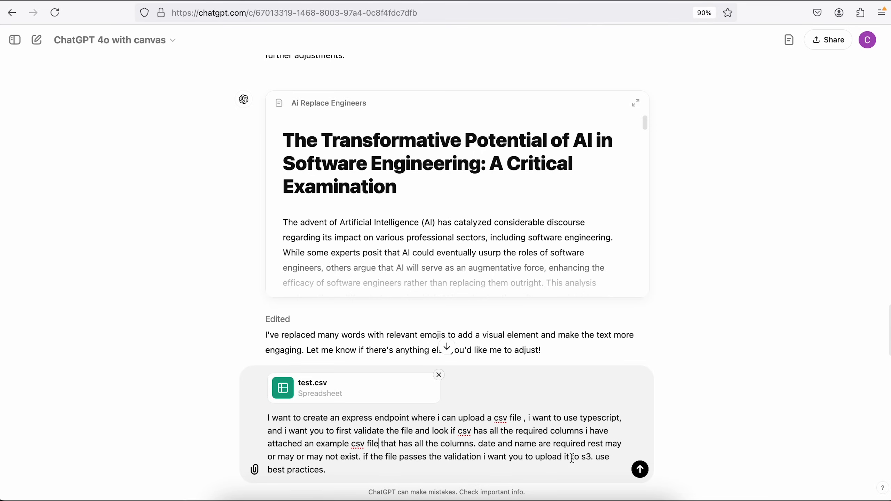
pyautogui.click(641, 473)
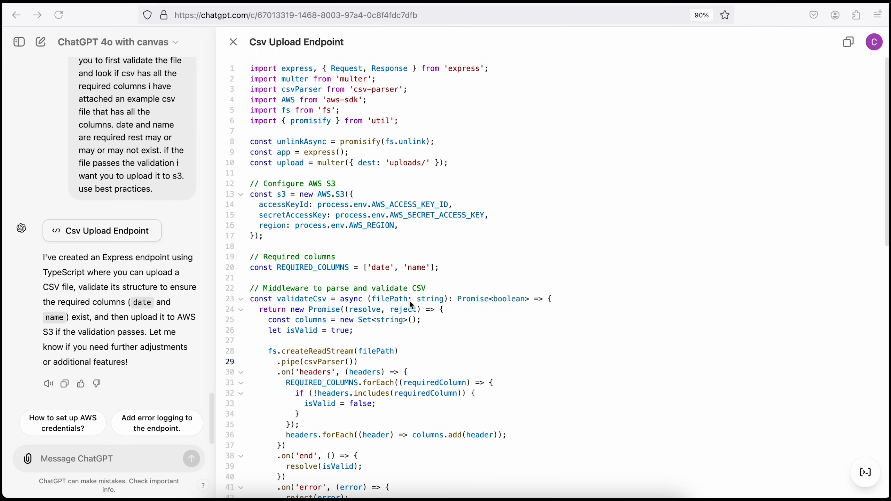
# Step: Examine the AWS S3 configuration and the REQUIRED_COLUMNS constant in the generated endpoint code
pyautogui.scroll(-1, 350, 317)
pyautogui.scroll(1, 355, 315)
pyautogui.scroll(-10, 352, 279)
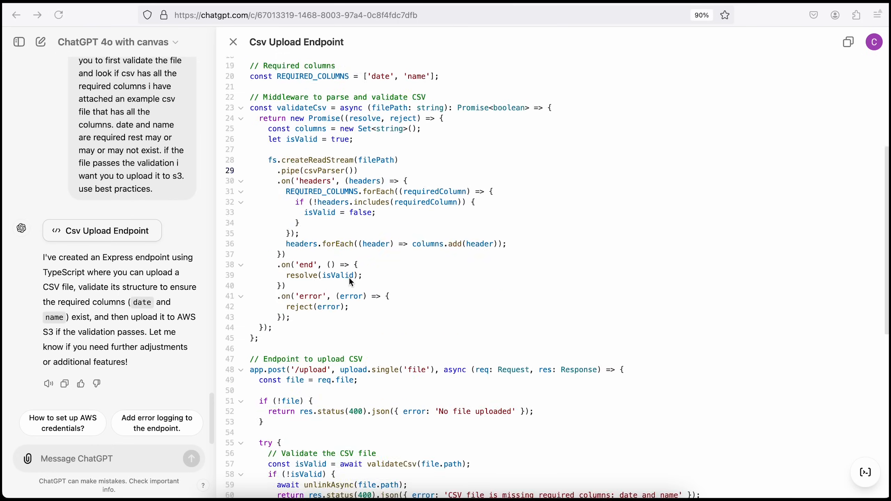
pyautogui.scroll(10, 350, 279)
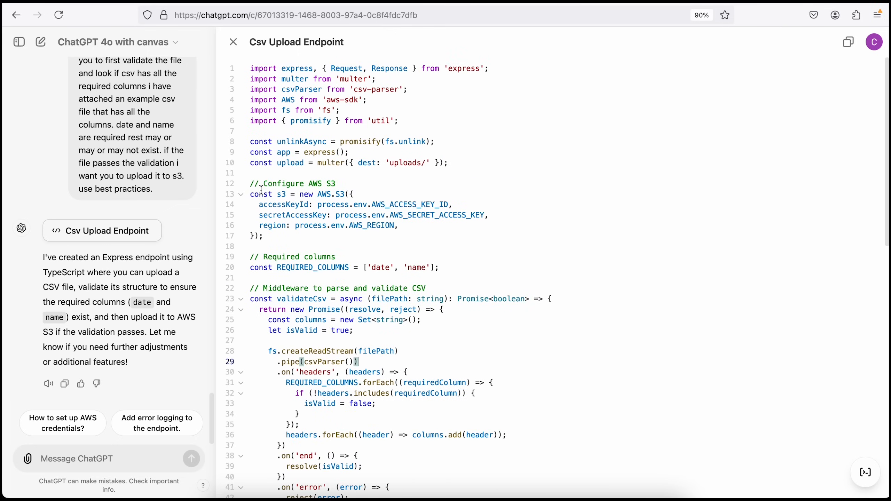
pyautogui.moveTo(282, 237); pyautogui.dragTo(249, 183)
pyautogui.scroll(-1, 420, 287)
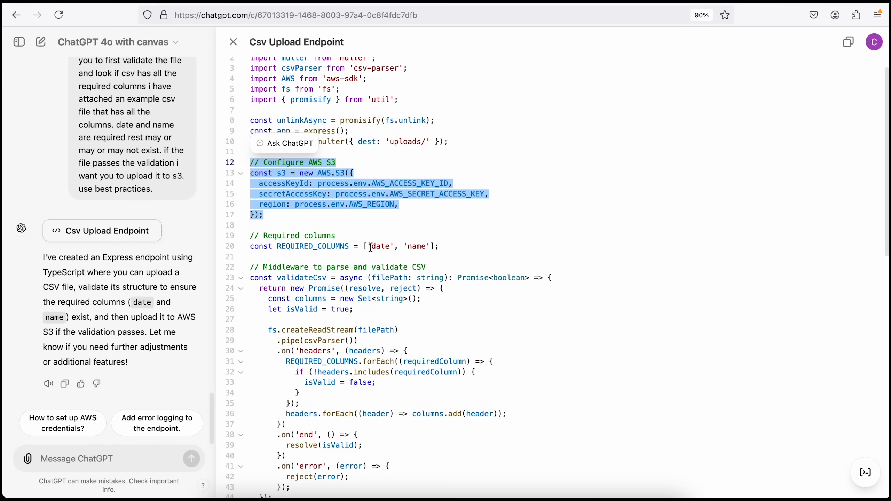
pyautogui.moveTo(371, 247); pyautogui.dragTo(381, 247)
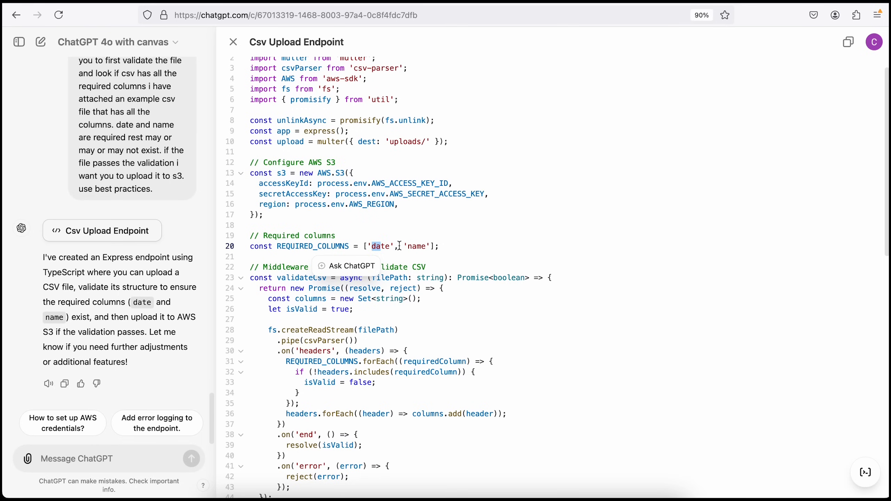
pyautogui.click(470, 249)
pyautogui.moveTo(278, 246); pyautogui.dragTo(336, 246)
pyautogui.click(441, 247)
# Step: Read through the CSV validation function, the upload endpoint, the S3 upload and the error handling code
pyautogui.scroll(-5, 448, 316)
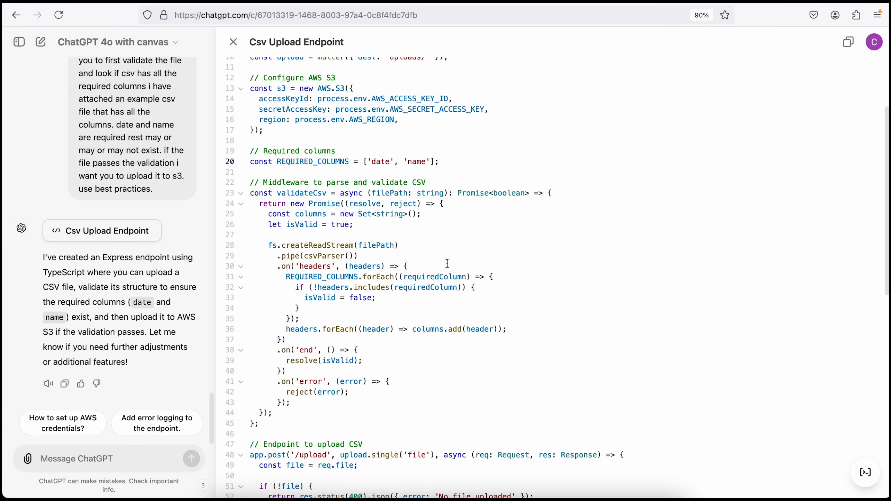
pyautogui.scroll(-1, 489, 376)
pyautogui.scroll(-1, 386, 246)
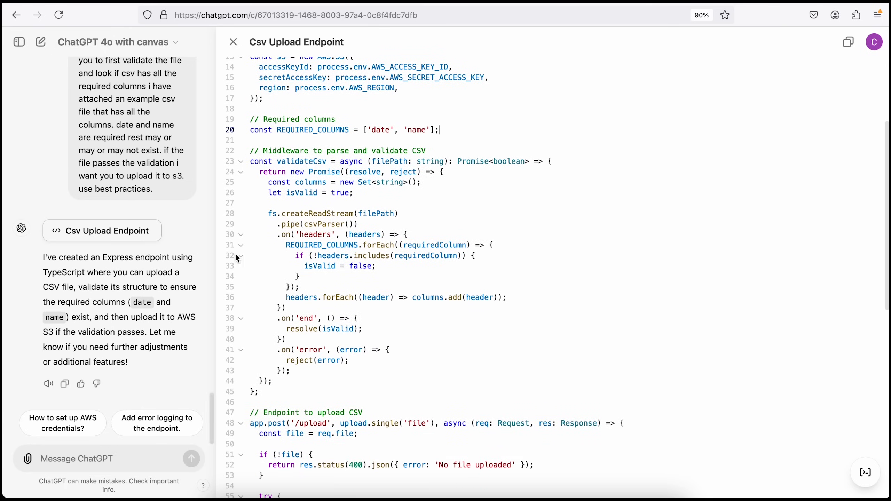
pyautogui.scroll(-8, 428, 315)
pyautogui.scroll(3, 414, 300)
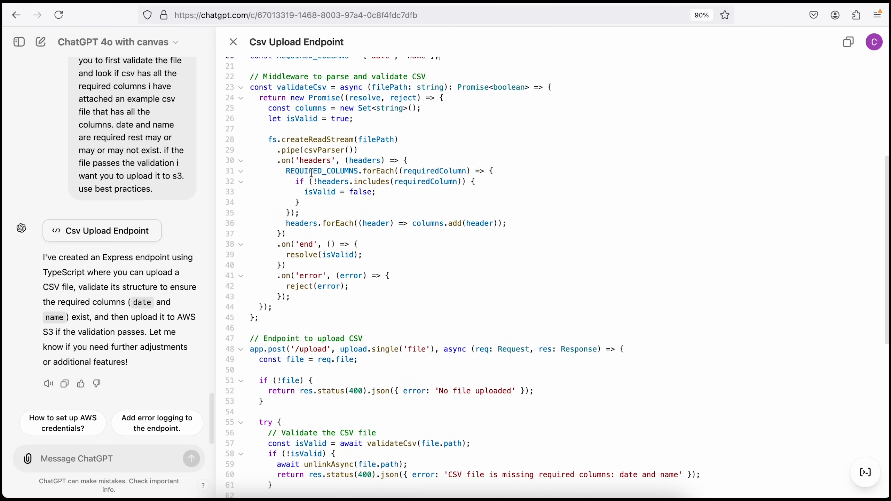
pyautogui.scroll(-9, 441, 261)
pyautogui.scroll(-8, 440, 261)
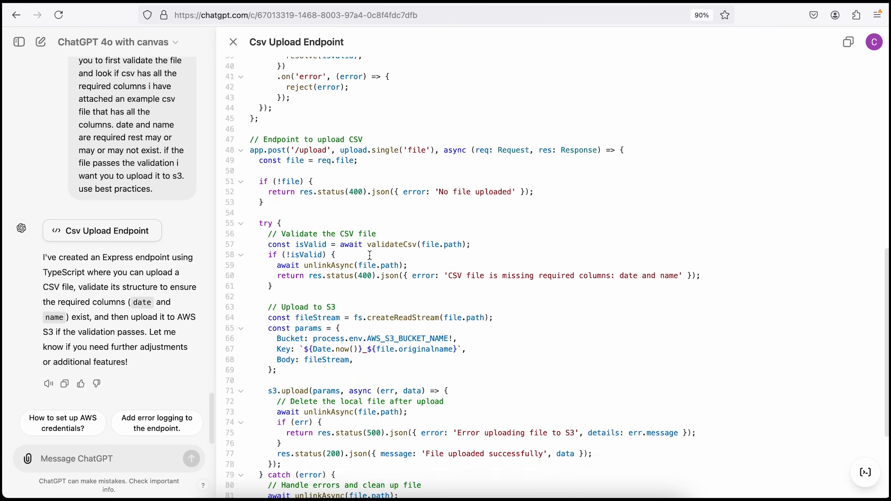
pyautogui.scroll(4, 365, 251)
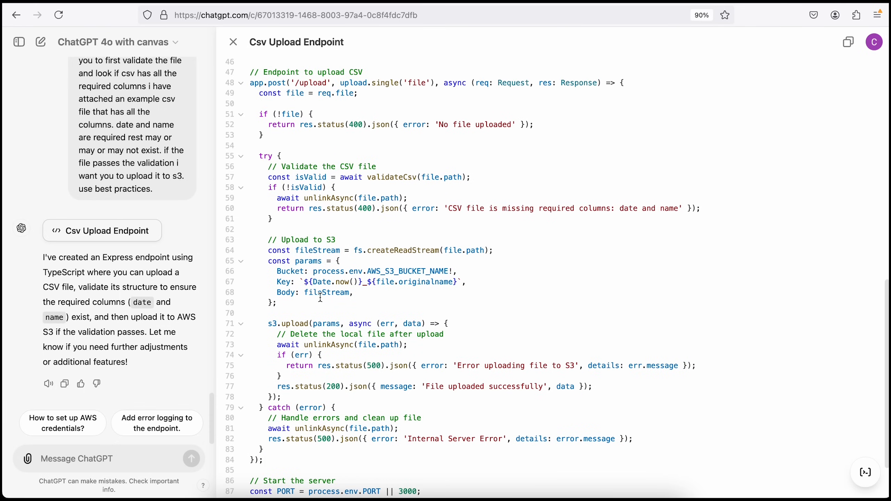
pyautogui.scroll(-4, 329, 354)
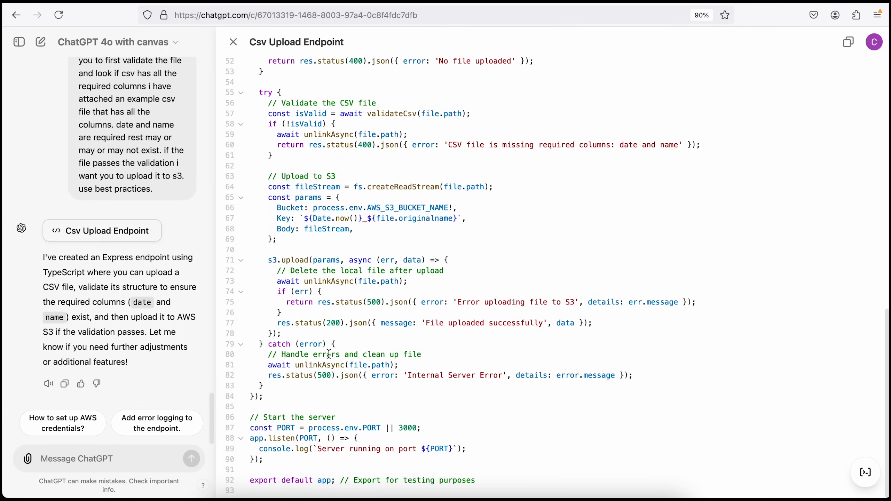
pyautogui.scroll(8, 411, 306)
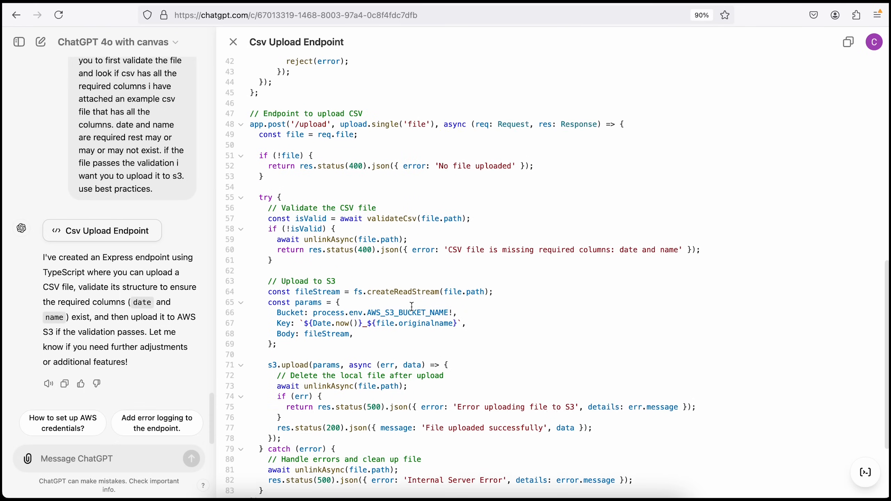
pyautogui.scroll(10, 412, 306)
pyautogui.scroll(5, 402, 234)
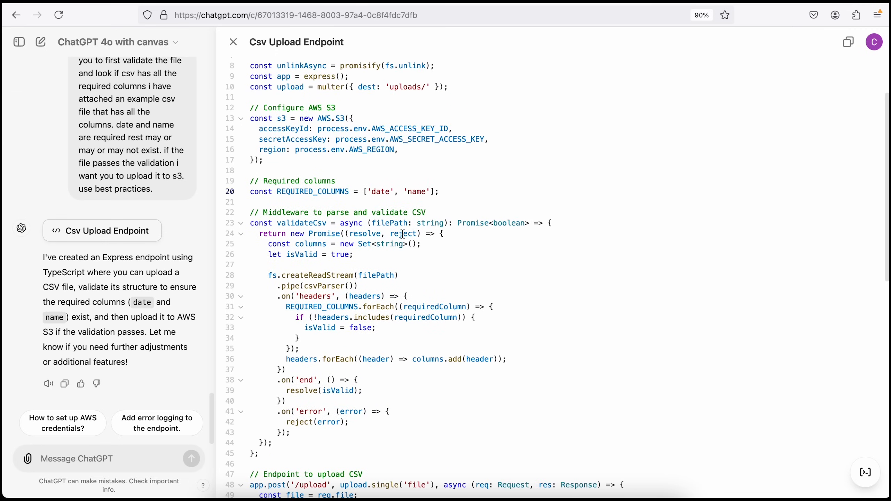
pyautogui.scroll(-10, 664, 311)
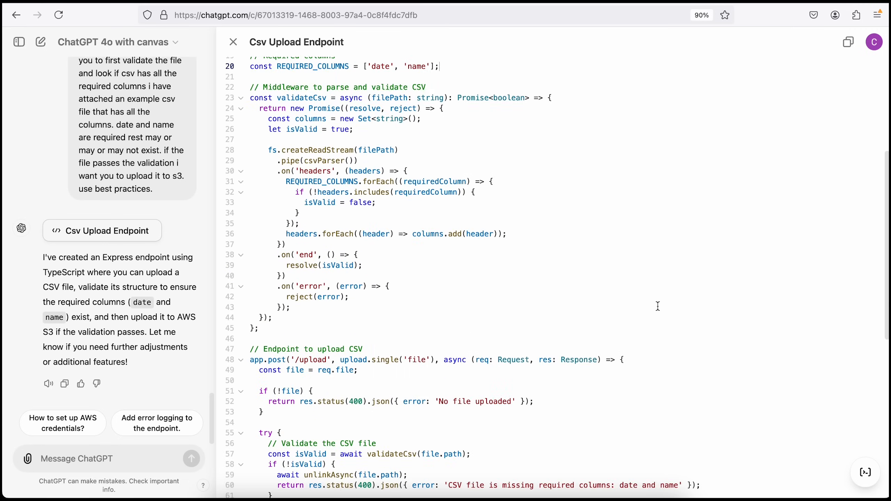
pyautogui.scroll(10, 570, 151)
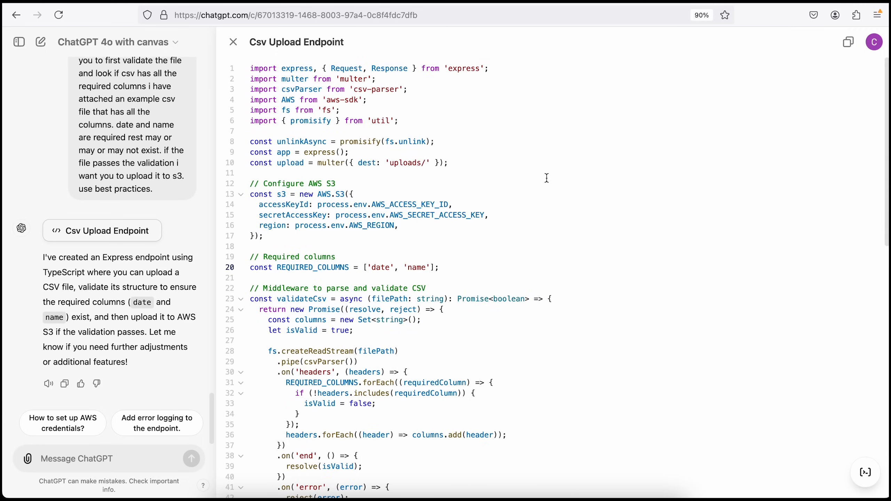
# Step: Request a code review of the whole CSV upload endpoint
pyautogui.moveTo(864, 472)
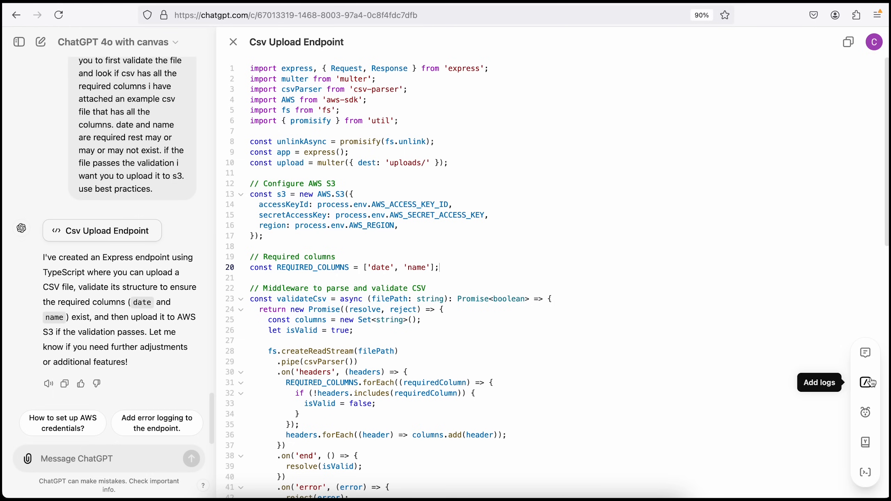
pyautogui.click(865, 474)
pyautogui.click(865, 473)
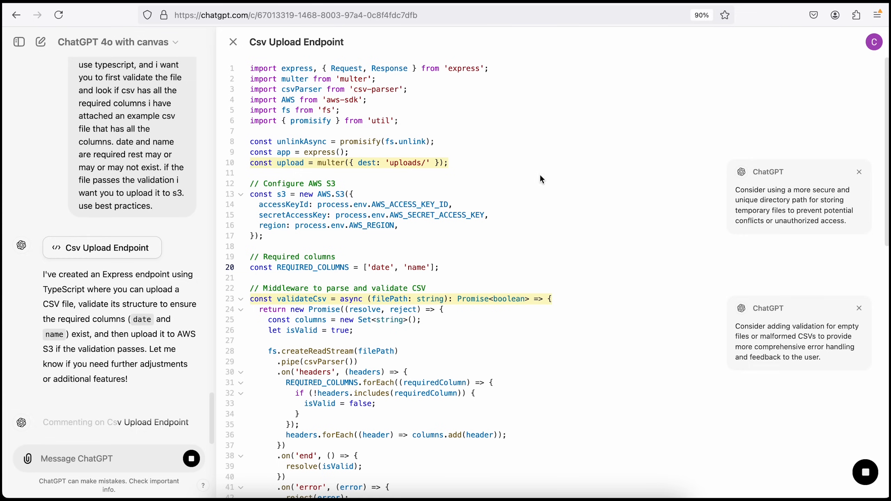
# Step: Look through the review comments and apply the one about a more secure, unique directory path for temporary files
pyautogui.moveTo(754, 211)
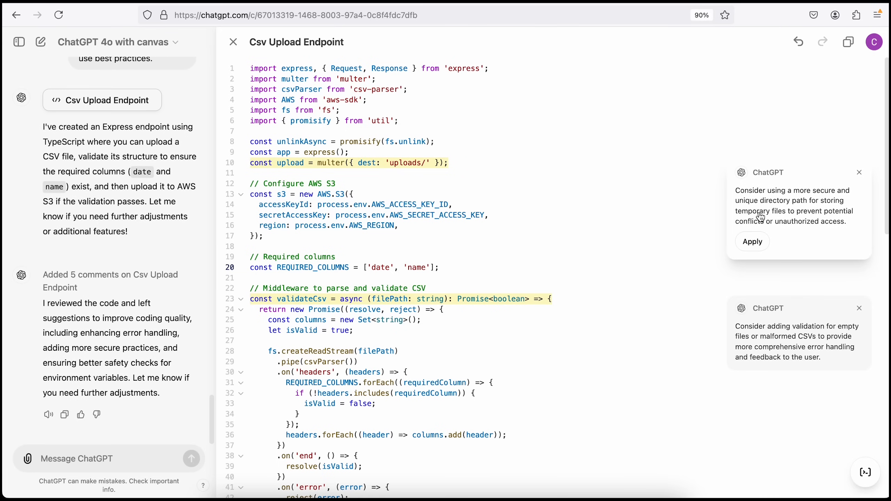
pyautogui.scroll(-10, 778, 304)
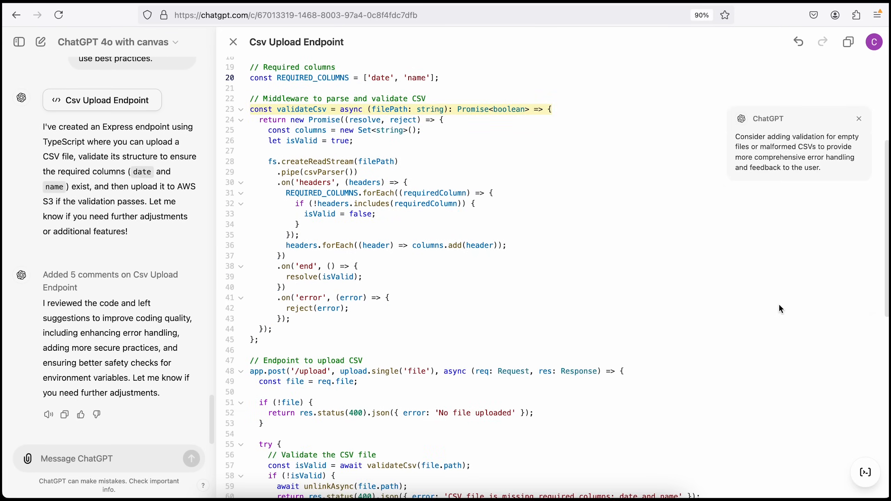
pyautogui.scroll(-4, 778, 303)
pyautogui.scroll(15, 778, 303)
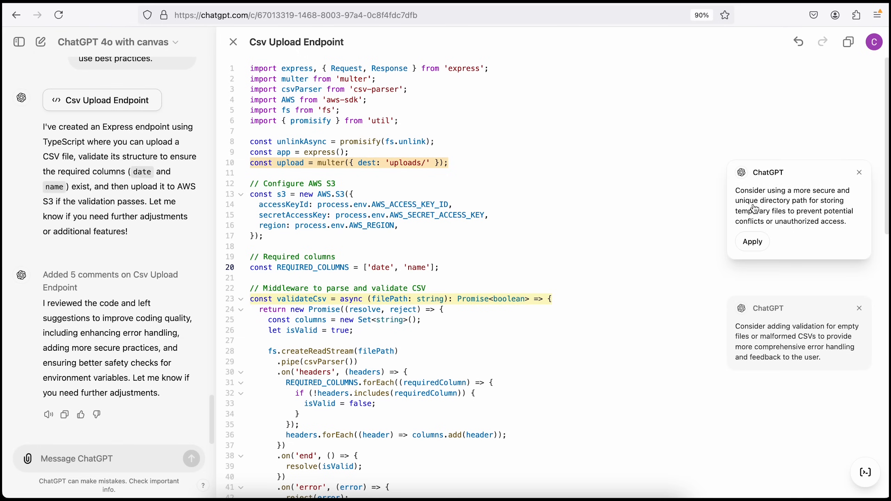
pyautogui.click(763, 242)
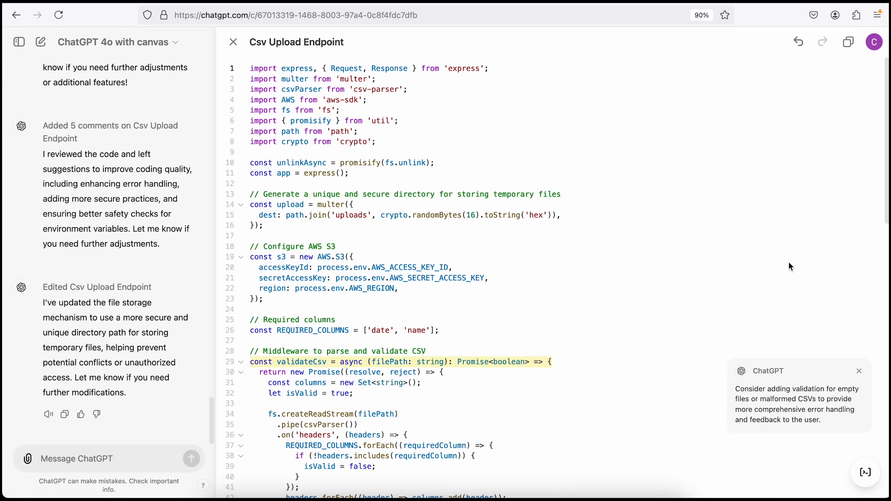
# Step: Apply the review comment on validateCsv about adding validation for empty files or malformed CSVs
pyautogui.scroll(-8, 789, 262)
pyautogui.moveTo(805, 90)
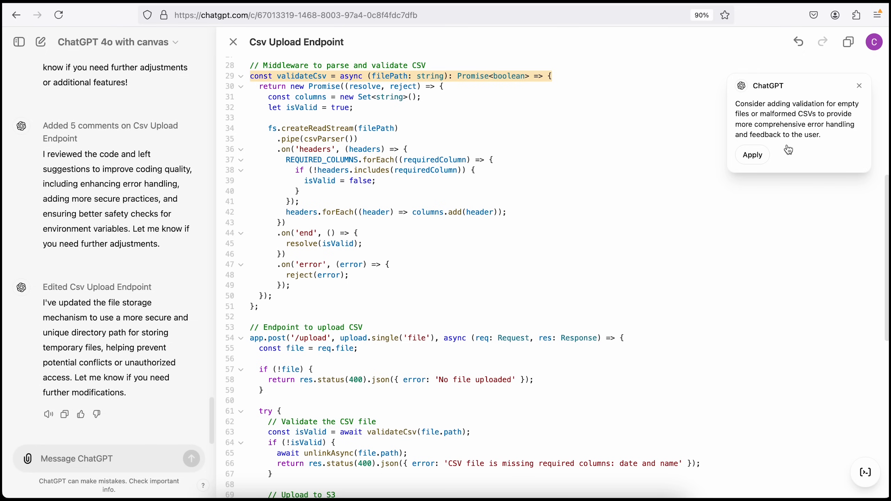
pyautogui.click(761, 154)
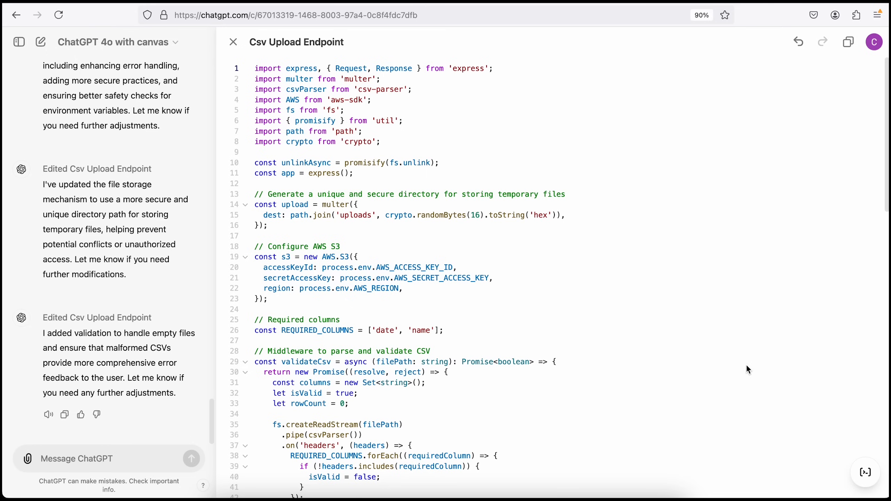
# Step: Port the CSV upload endpoint code to C++
pyautogui.moveTo(864, 473)
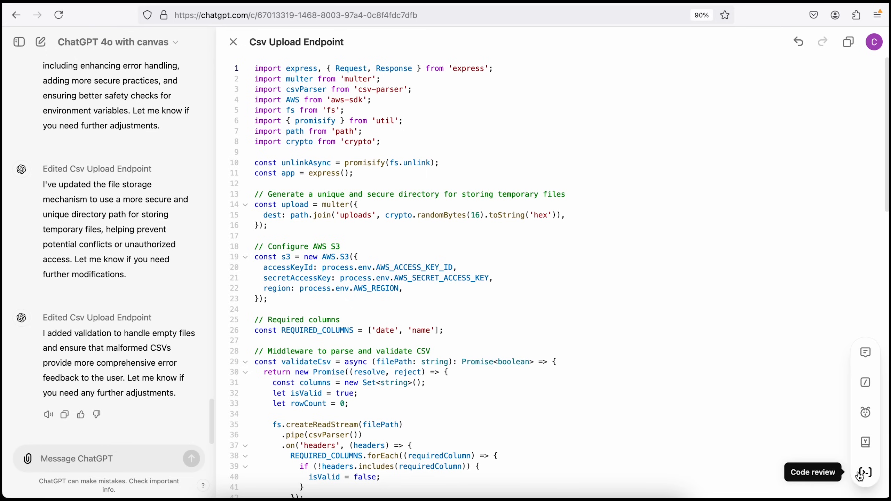
pyautogui.click(867, 449)
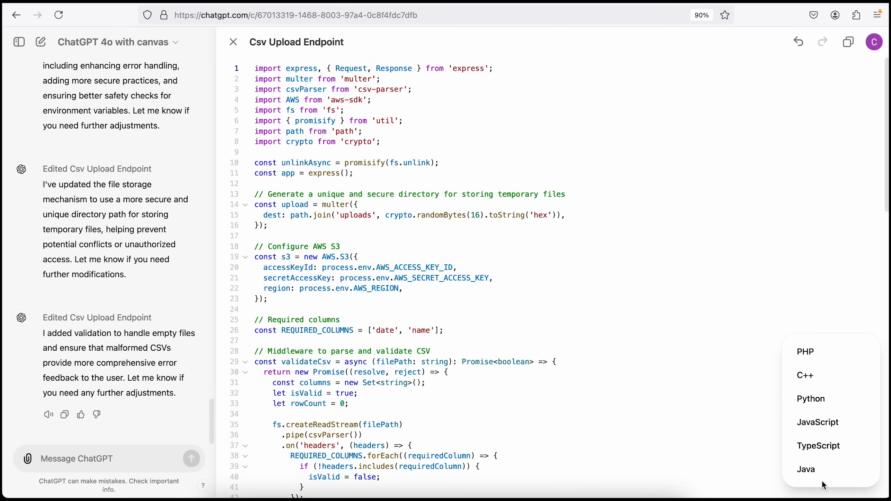
pyautogui.click(812, 377)
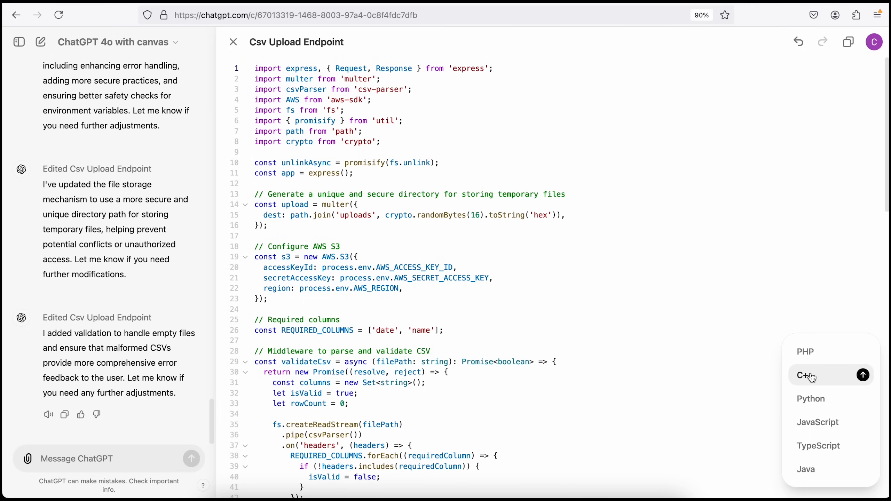
pyautogui.click(863, 375)
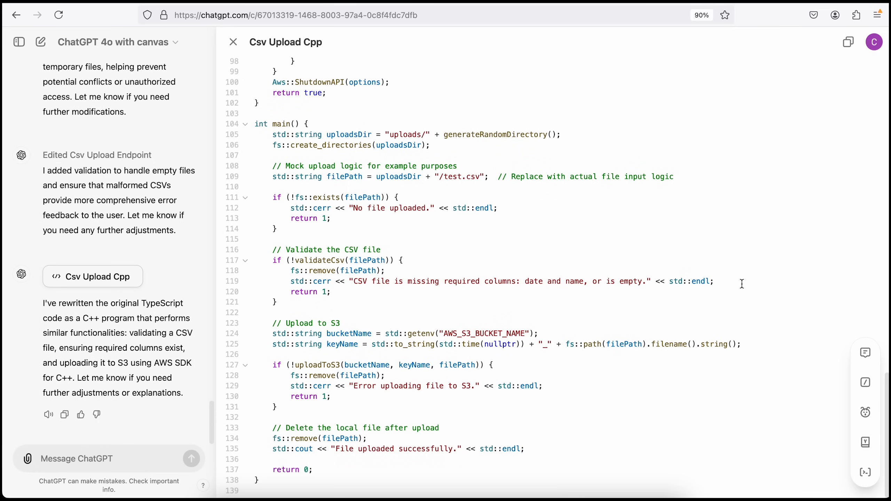
# Step: Port the C++ version of the CSV upload code to Python and look through the resulting script
pyautogui.click(865, 442)
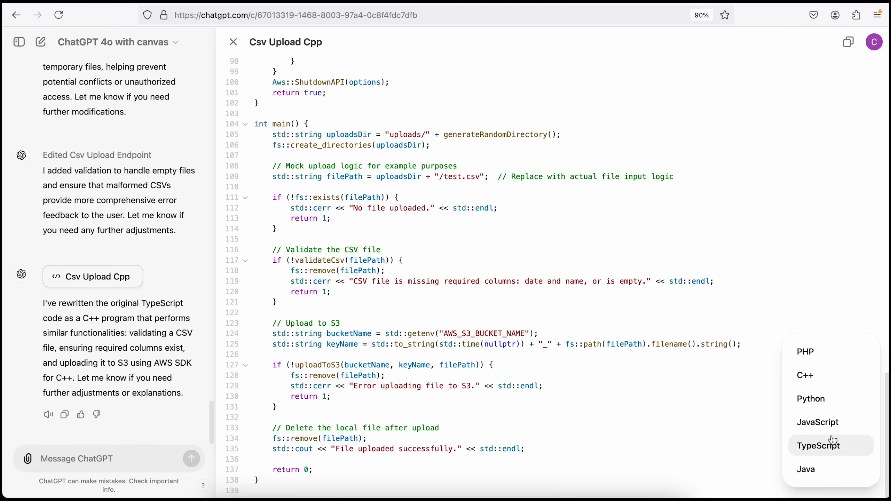
pyautogui.click(819, 398)
pyautogui.click(863, 399)
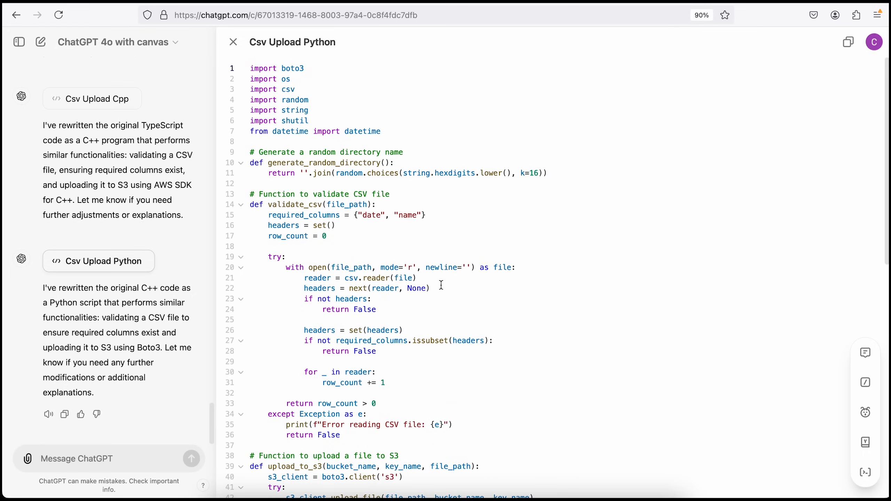
pyautogui.scroll(-10, 442, 285)
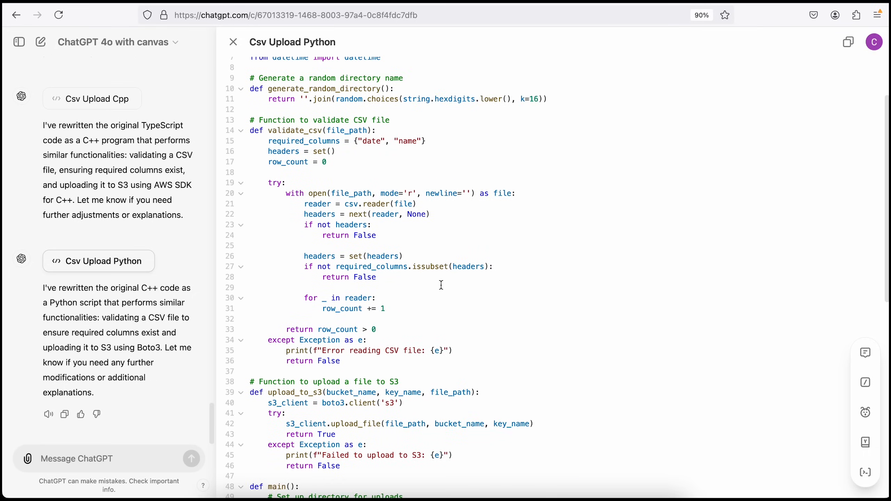
# Step: Port the Python script to TypeScript, then have its bugs fixed and look through the corrected code
pyautogui.click(863, 443)
pyautogui.click(822, 445)
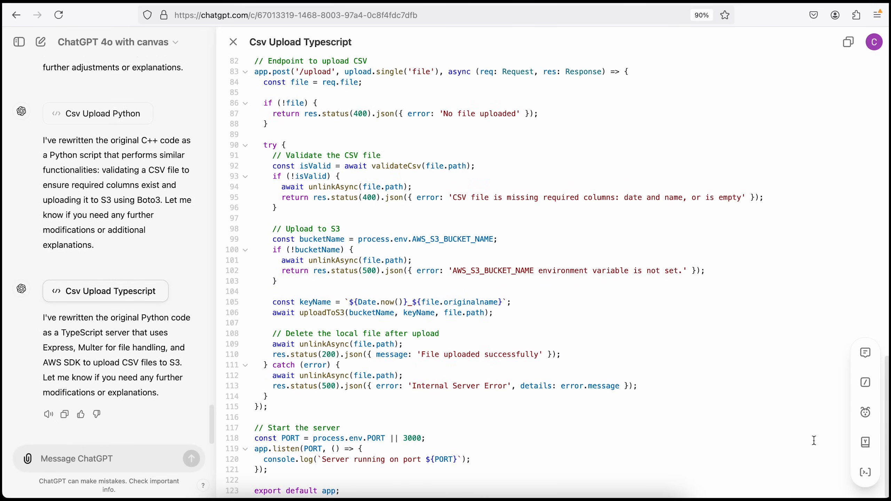
pyautogui.click(874, 416)
pyautogui.click(874, 416)
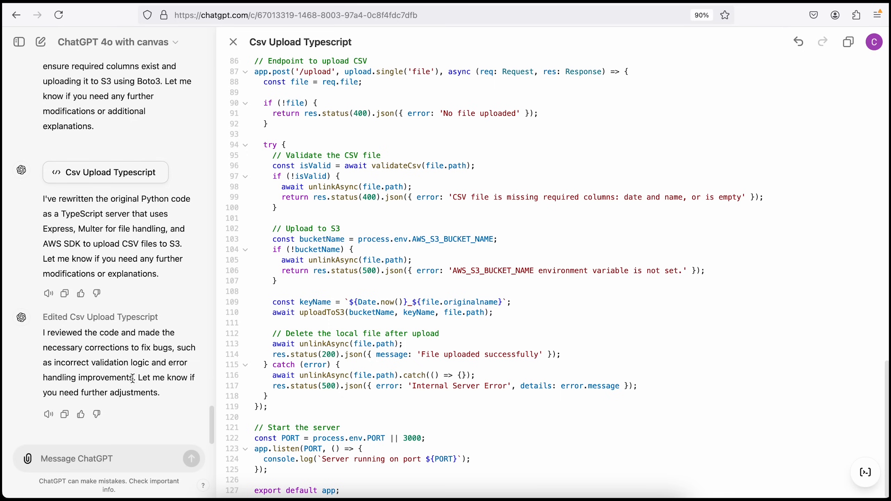
pyautogui.scroll(5, 436, 419)
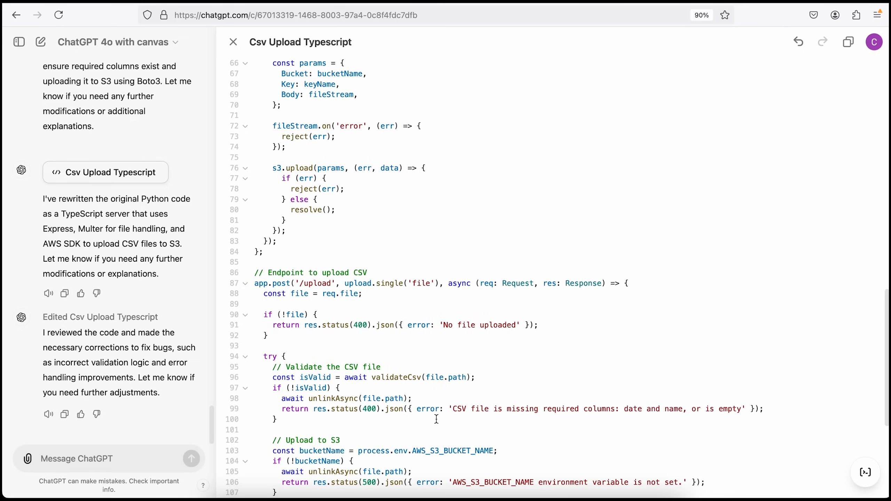
pyautogui.scroll(15, 437, 419)
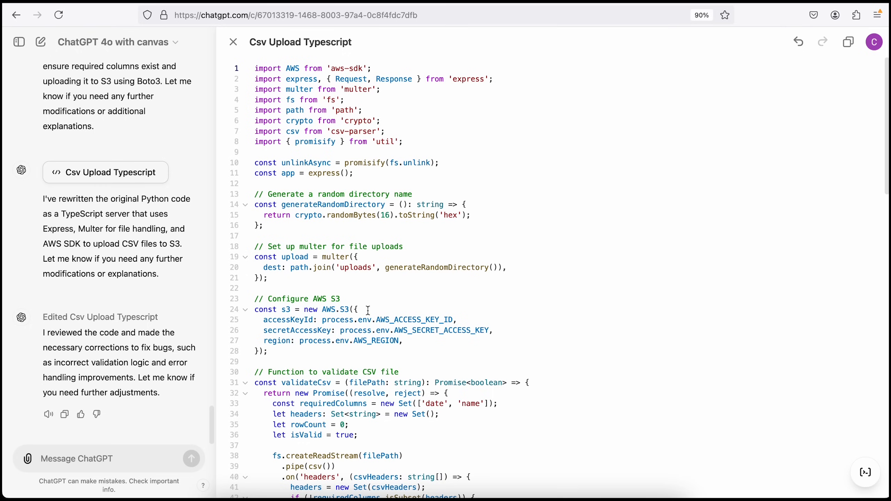
# Step: Add logs throughout the TypeScript CSV upload code
pyautogui.moveTo(863, 471)
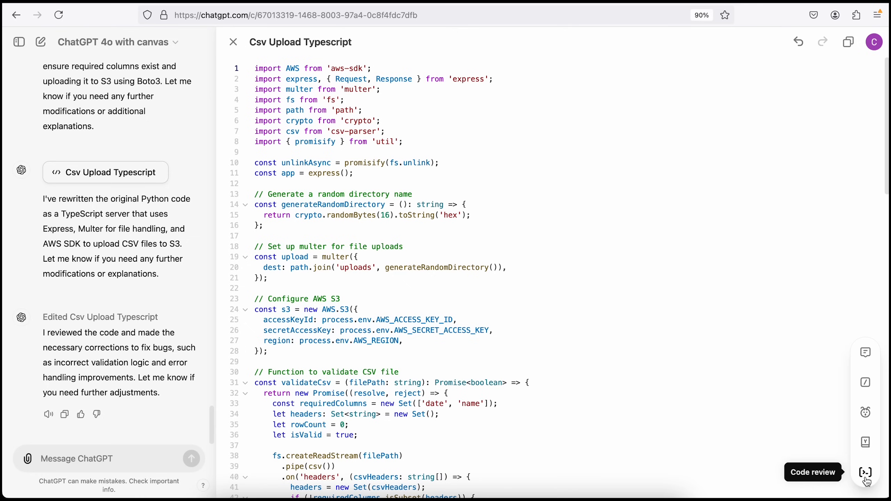
pyautogui.click(872, 386)
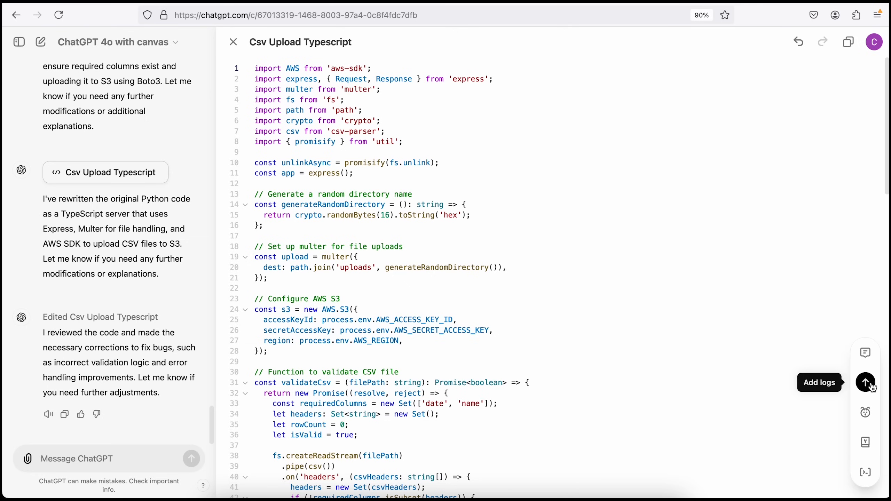
pyautogui.click(865, 382)
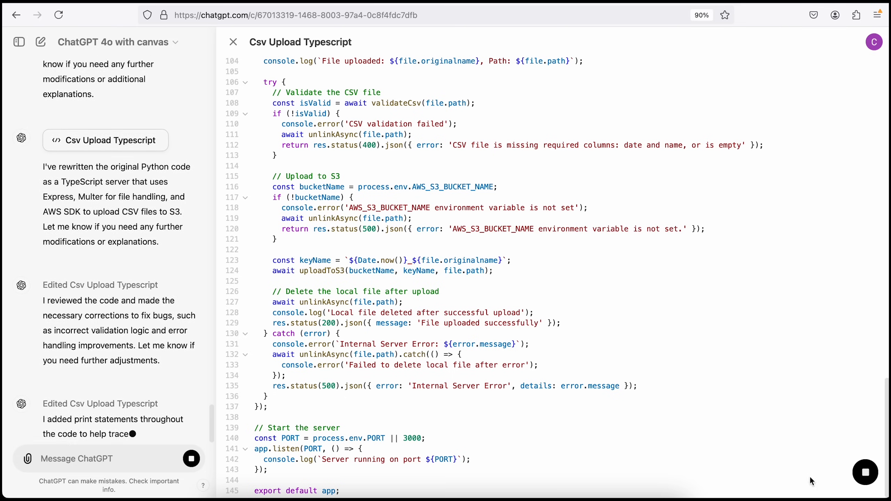
# Step: Add explanatory comments to the TypeScript CSV upload code and look over those for the random directory and multer setup
pyautogui.moveTo(859, 471)
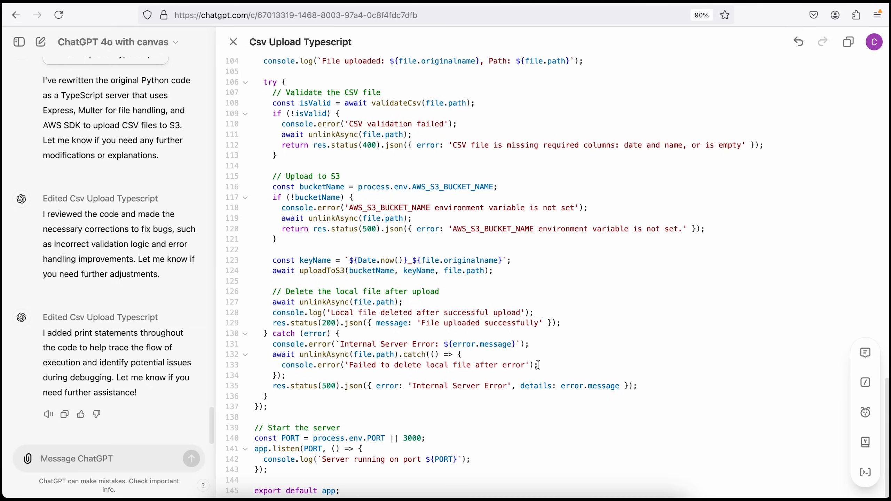
pyautogui.click(865, 356)
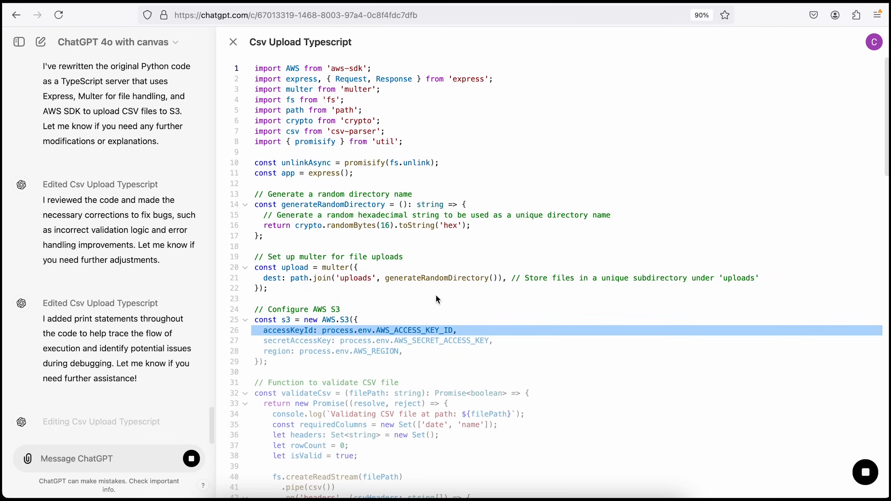
pyautogui.moveTo(264, 215); pyautogui.dragTo(561, 214)
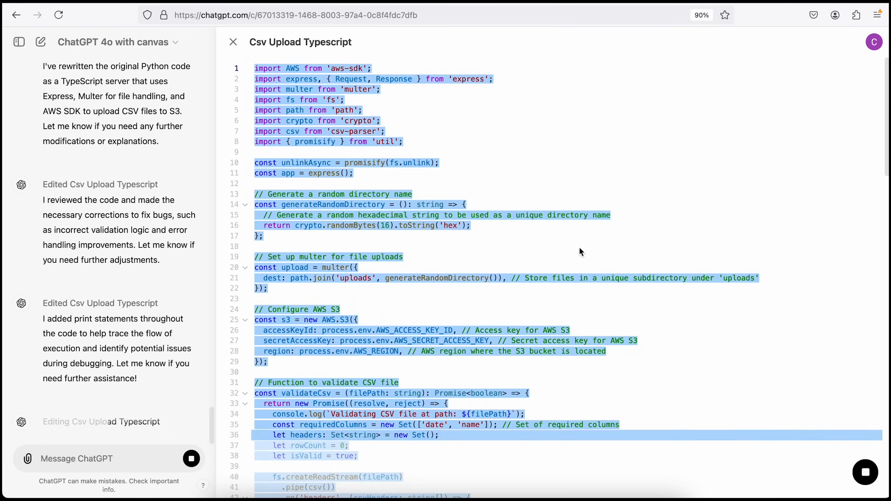
pyautogui.moveTo(257, 259); pyautogui.dragTo(459, 251)
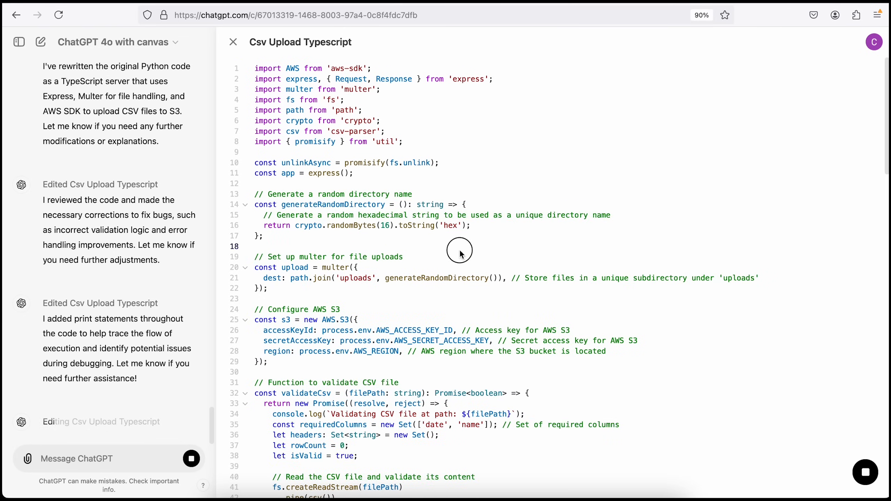
pyautogui.click(456, 292)
pyautogui.scroll(-2, 411, 461)
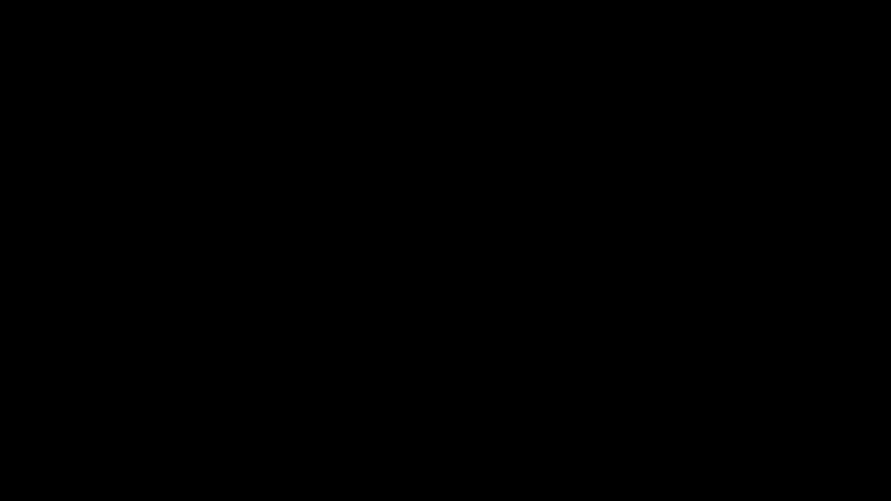